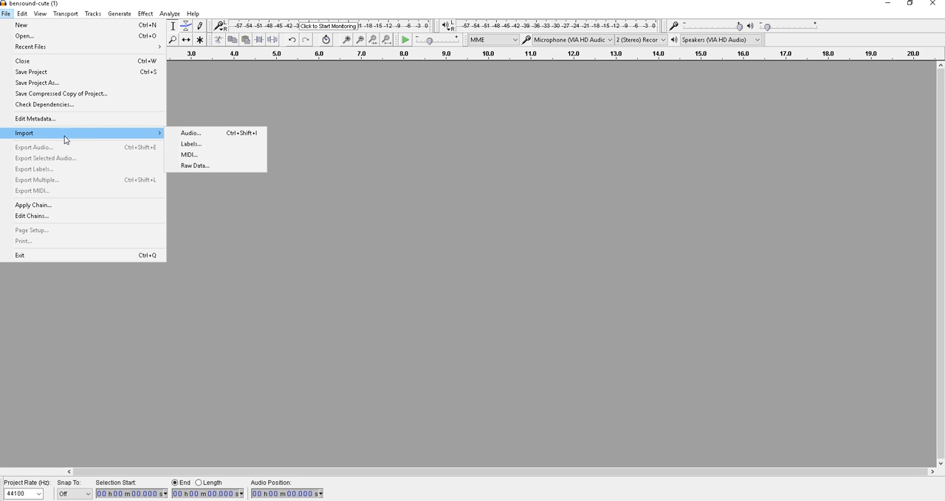
mouse_move(27, 15)
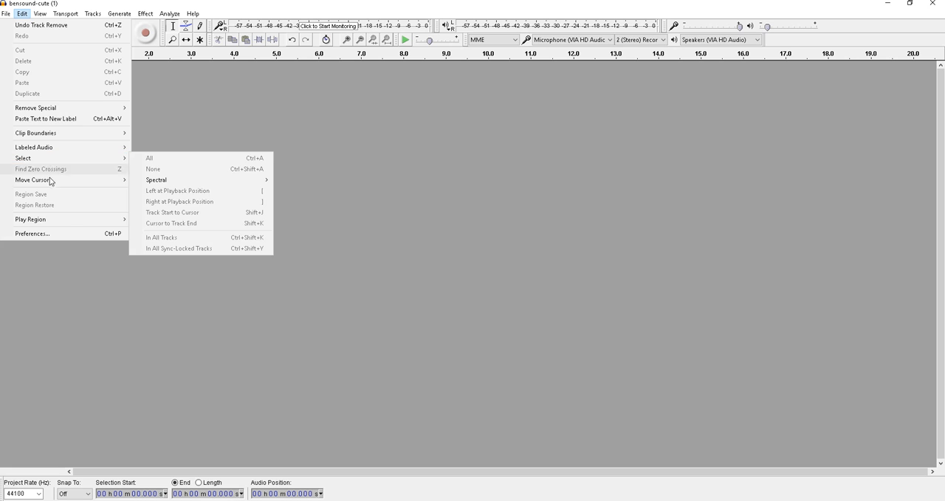
mouse_move(50, 184)
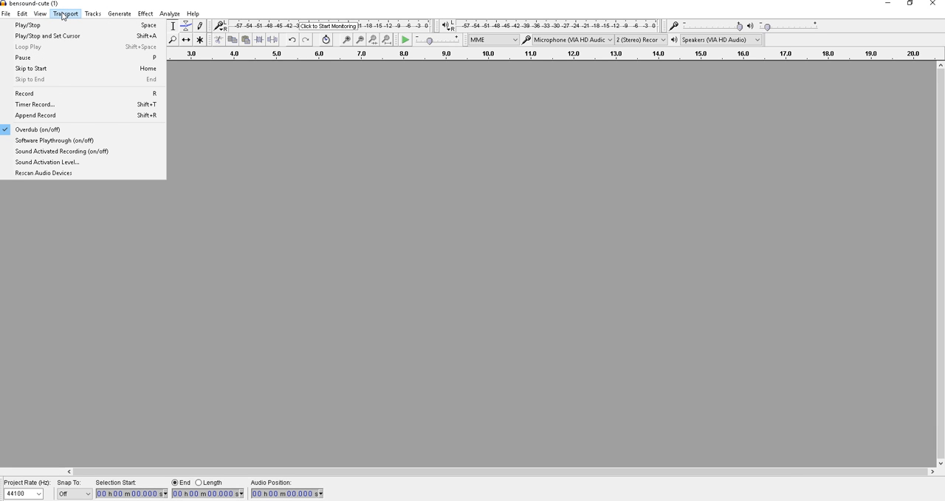
mouse_move(94, 20)
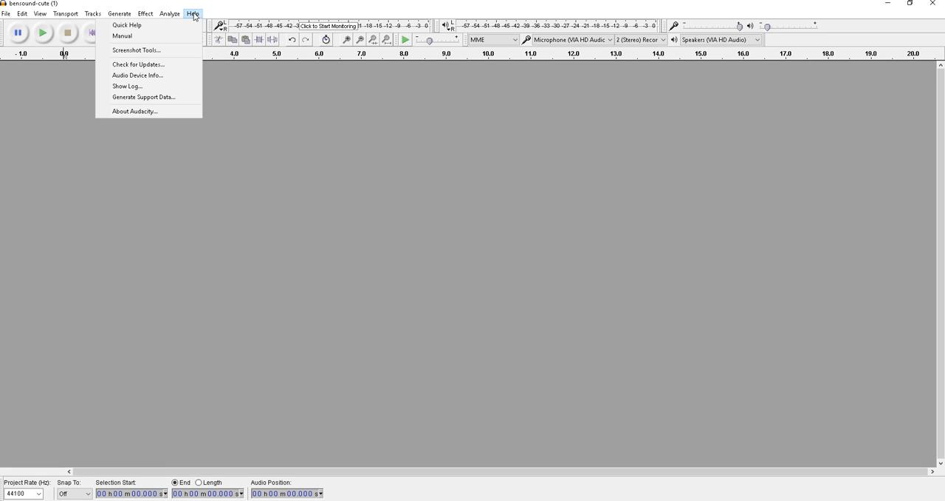
left_click(36, 193)
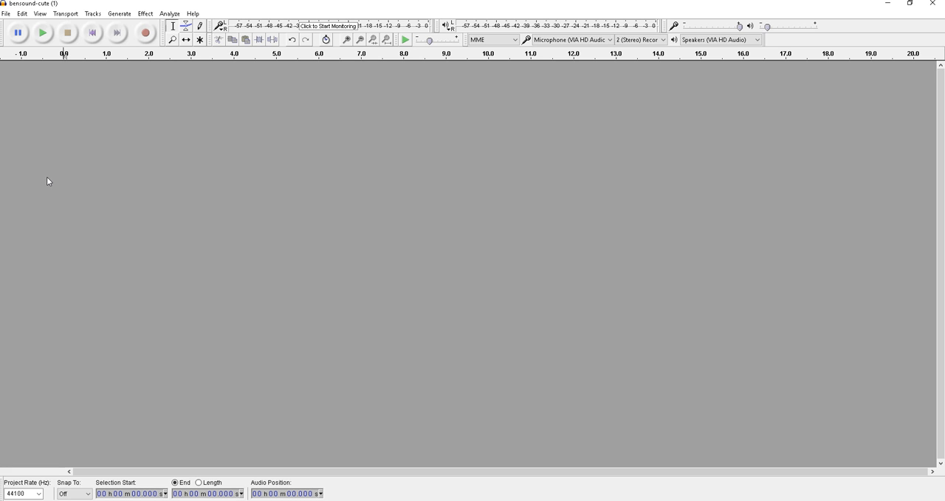
Step: Open the audio file bensound-cute (1) from the Sounds folder
left_click(6, 16)
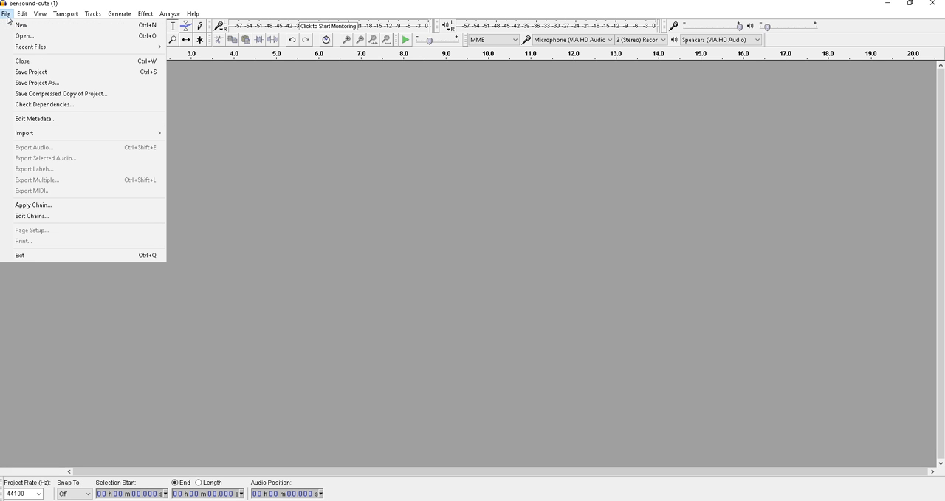
left_click(22, 36)
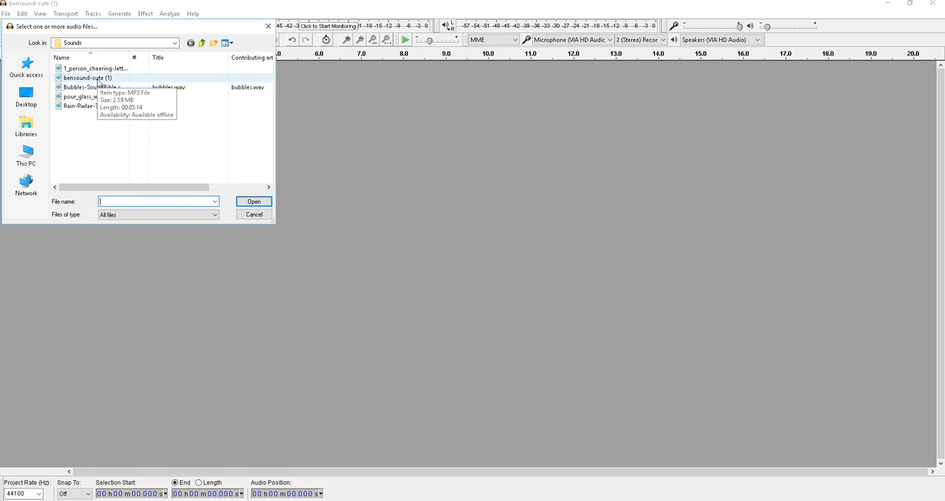
left_click(99, 82)
double_click(98, 82)
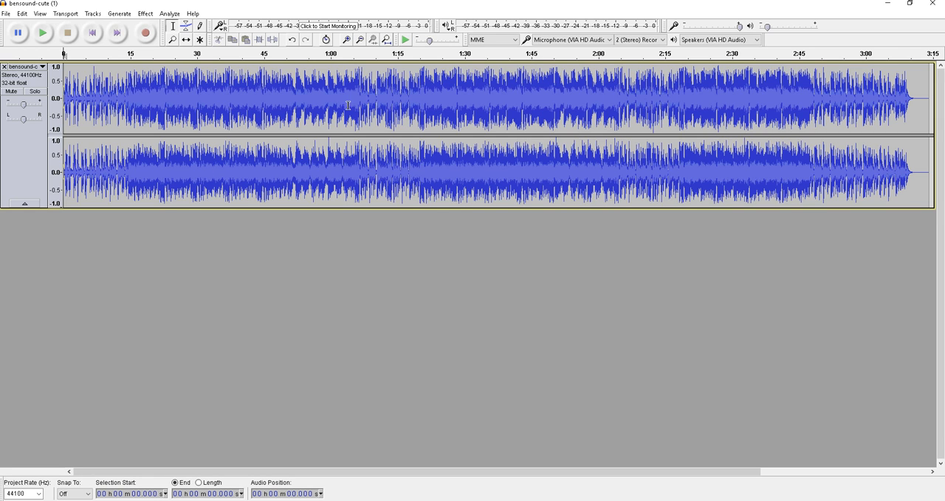
Step: Play the opened track from its start for a few seconds and stop it, twice
key("space")
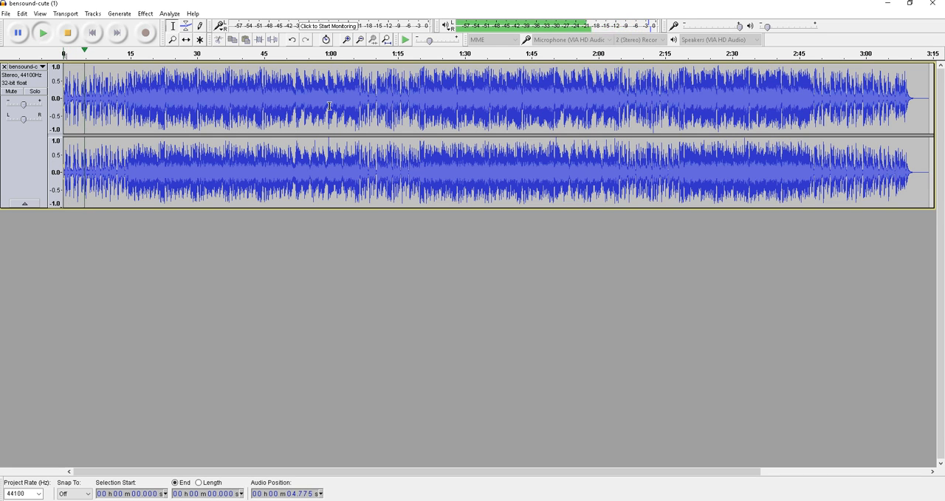
key("space")
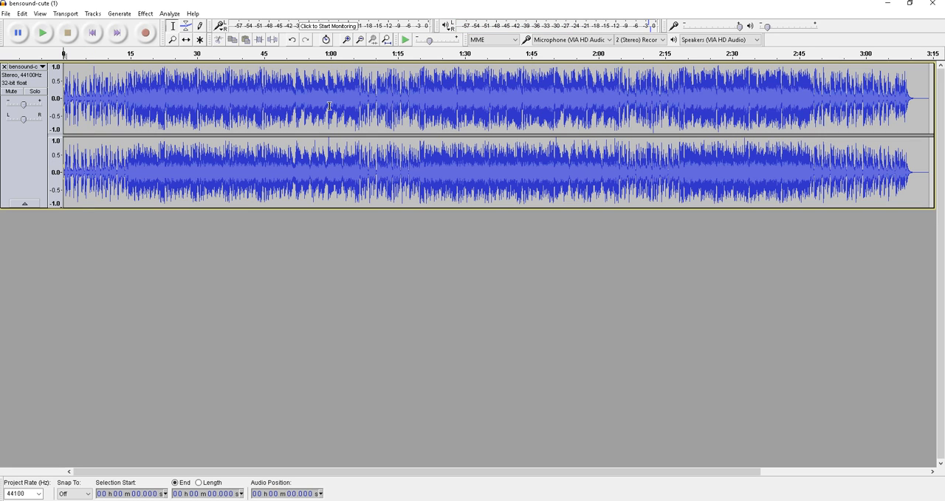
left_click(44, 33)
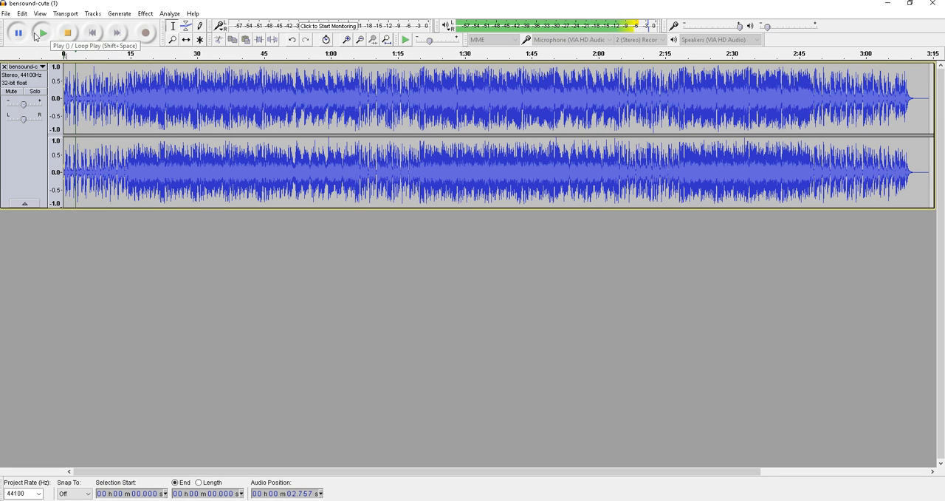
left_click(68, 35)
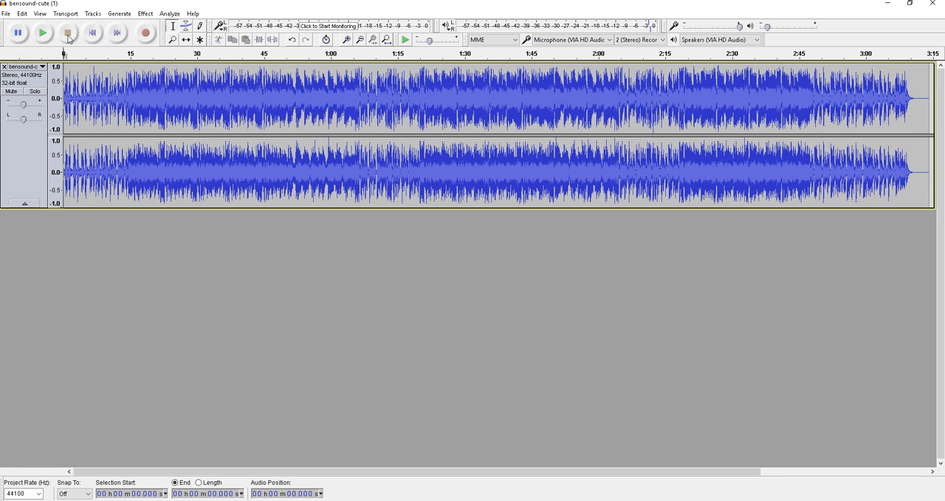
Step: Jump to the track's end and back to its start, and play brief passages from the beginning
left_click(116, 33)
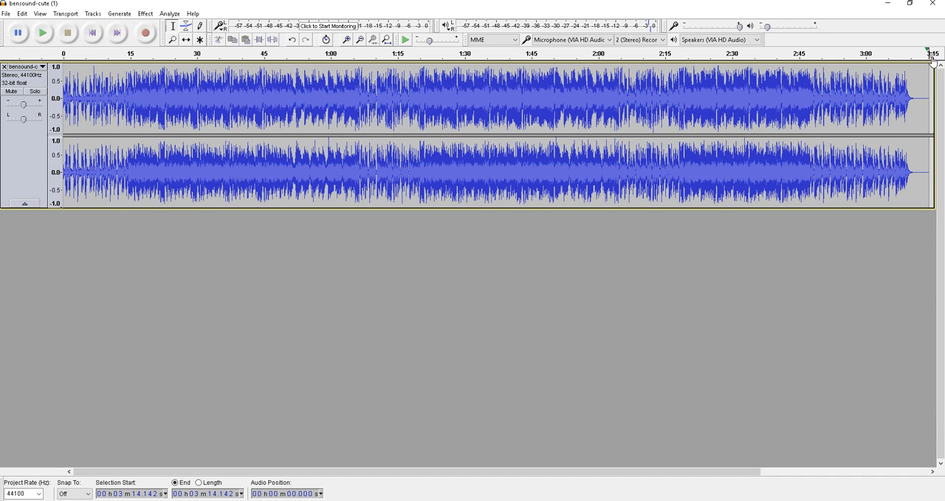
left_click(96, 39)
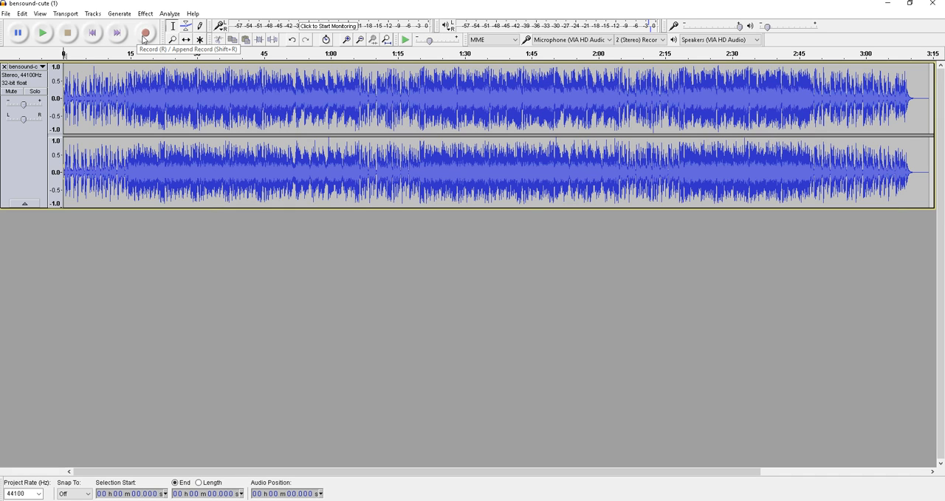
left_click(43, 36)
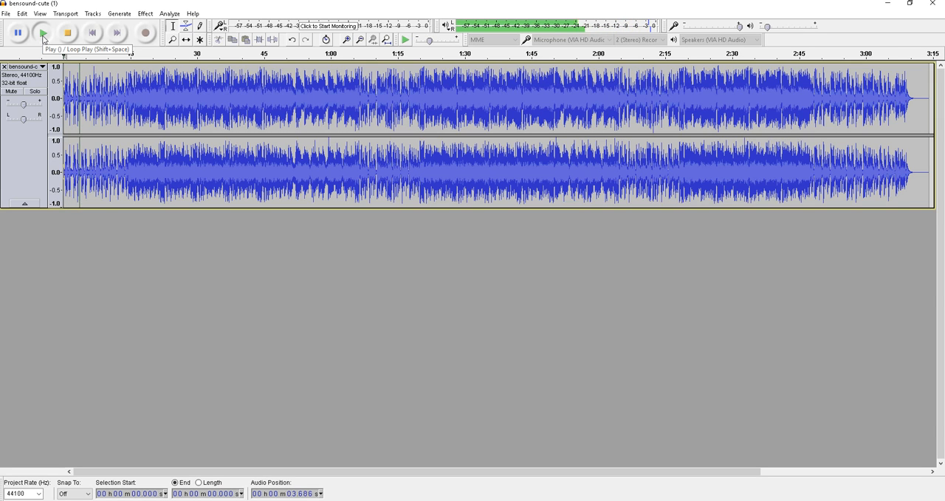
left_click(43, 35)
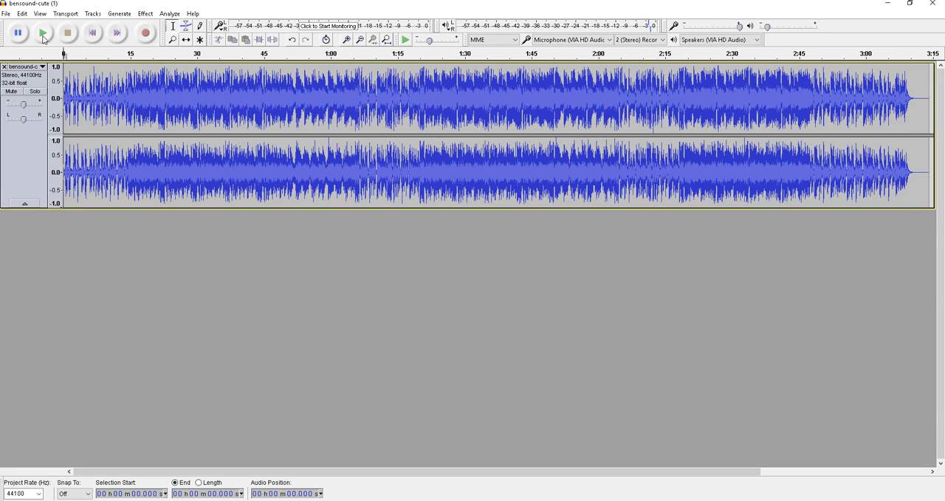
left_click(44, 34)
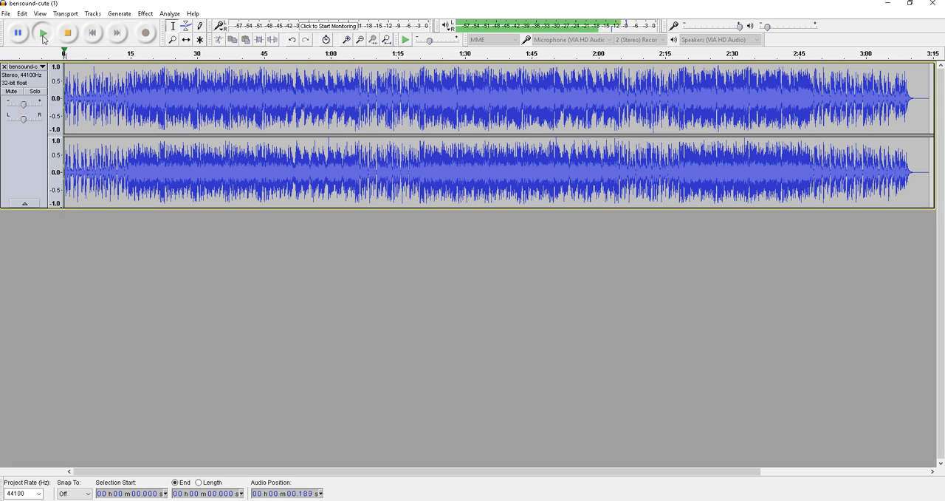
left_click(44, 39)
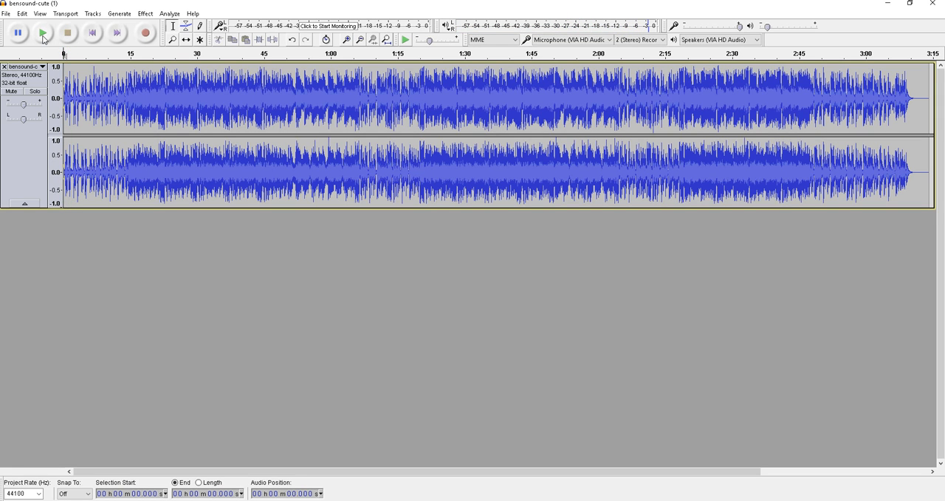
Step: Play the track briefly, pause it, and split the stereo track into separate left and right channel tracks
left_click(43, 38)
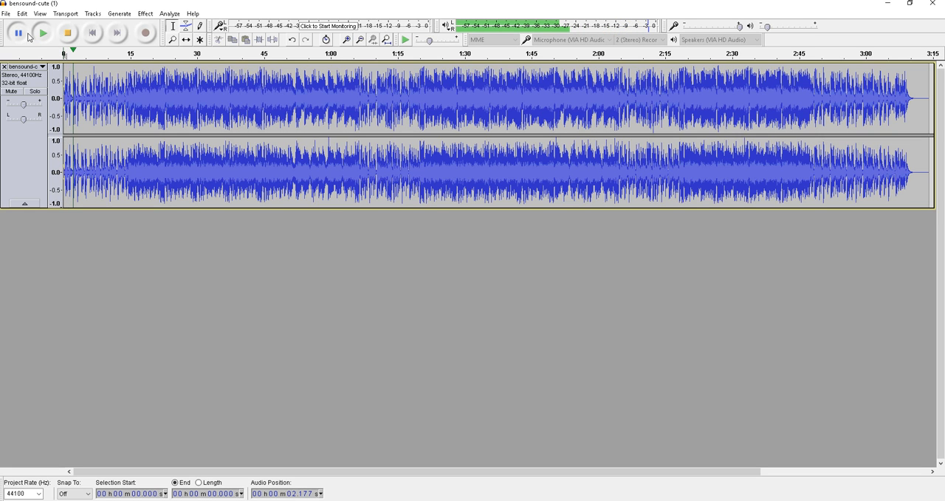
left_click(43, 67)
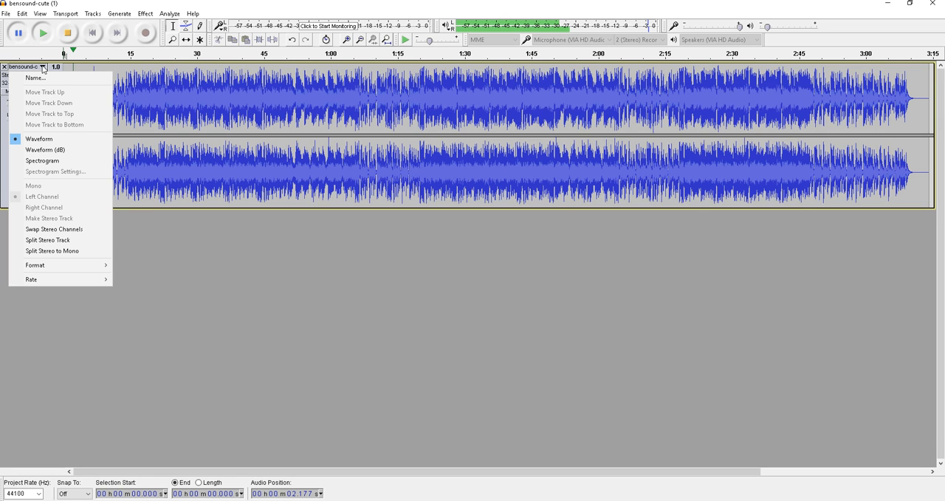
left_click(58, 244)
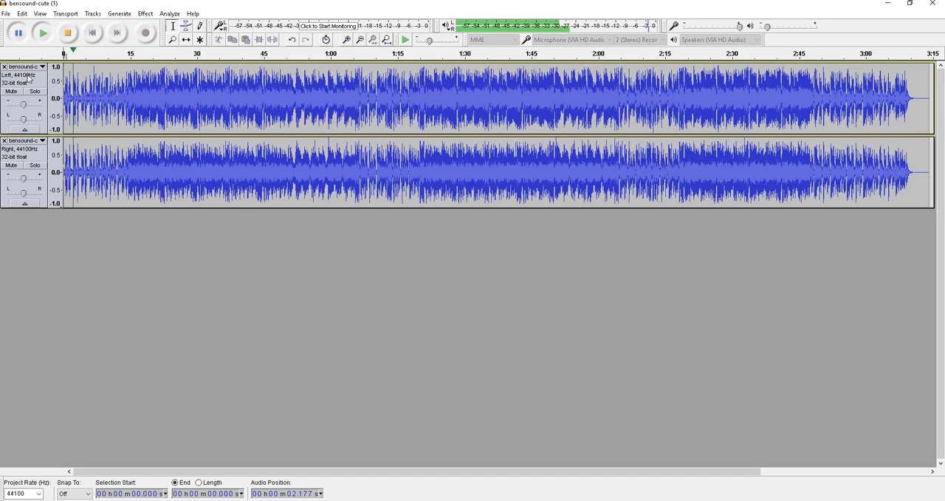
Step: Play the split tracks and listen with the left-channel track muted, unmuting it again
left_click(44, 34)
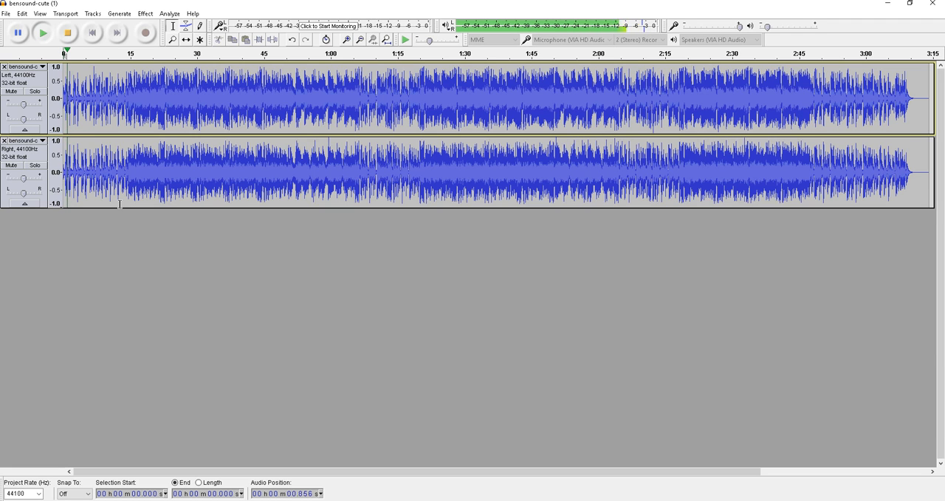
left_click(18, 67)
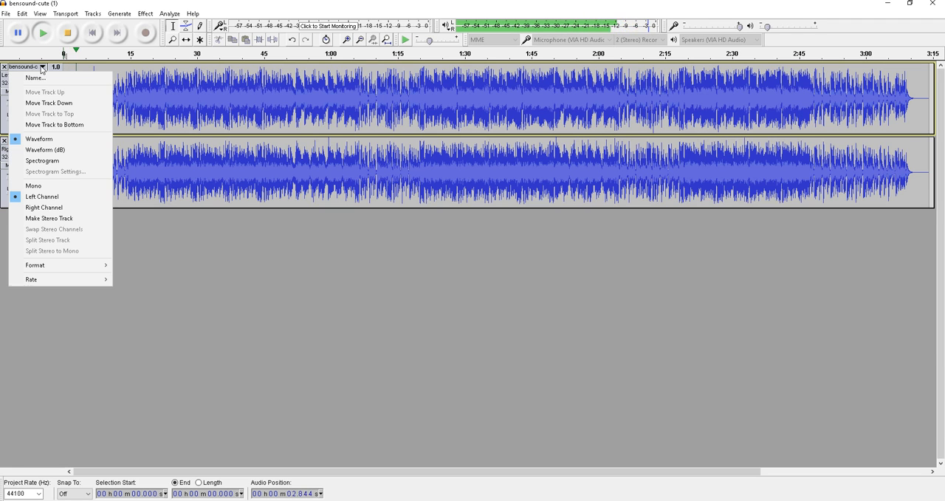
left_click(8, 94)
left_click(11, 92)
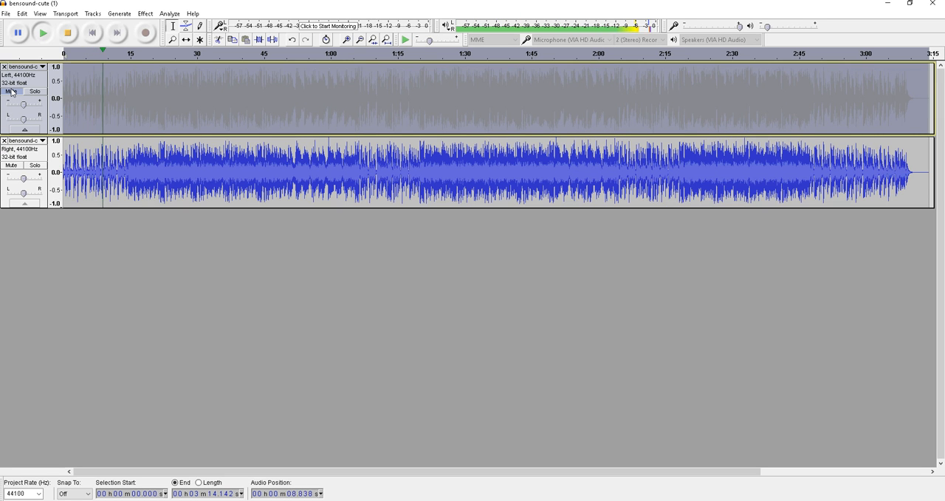
left_click(11, 92)
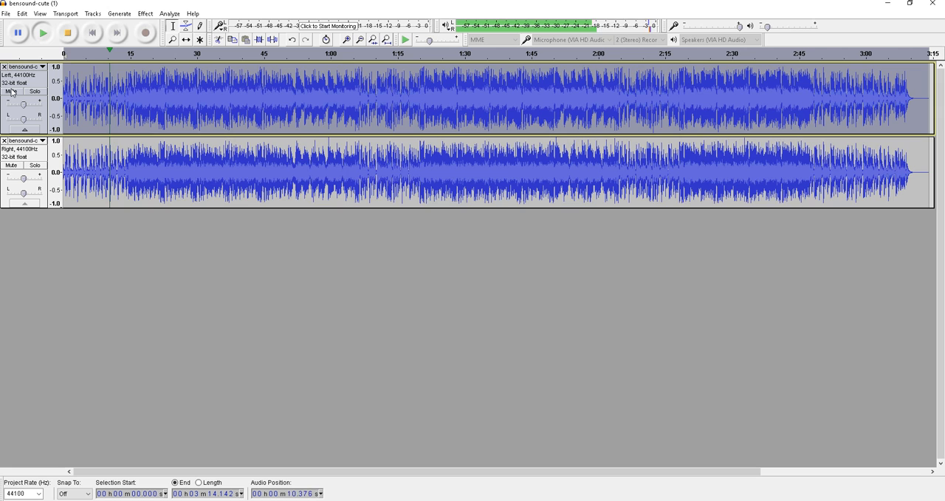
Step: Compare the channels during playback by muting and unmuting the right-channel and left-channel tracks in turn
left_click(12, 165)
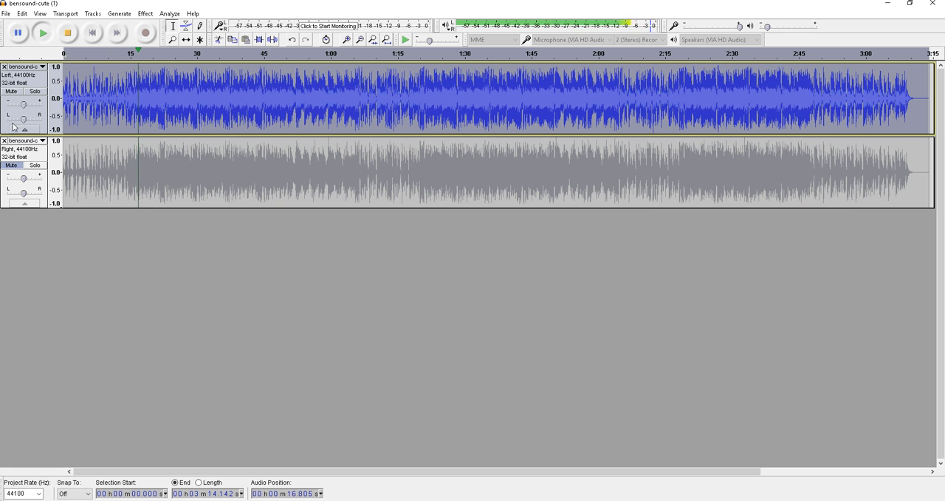
left_click(12, 94)
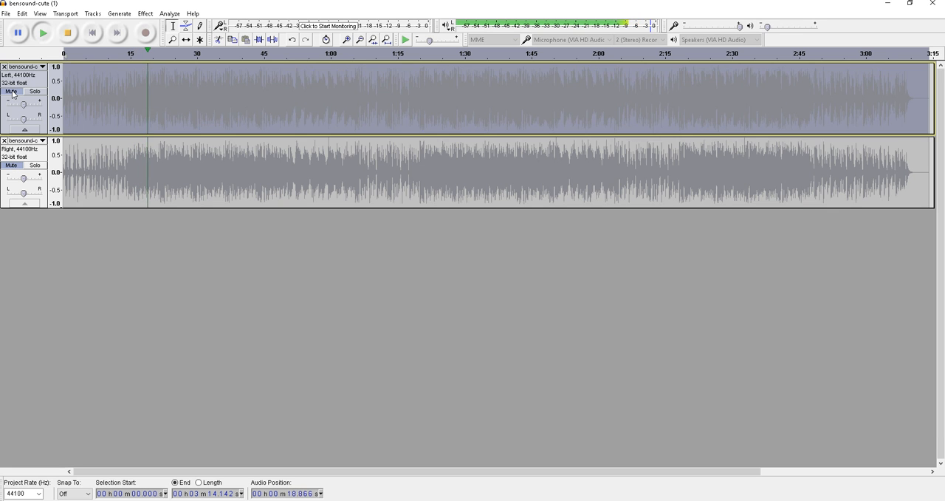
left_click(12, 94)
left_click(14, 166)
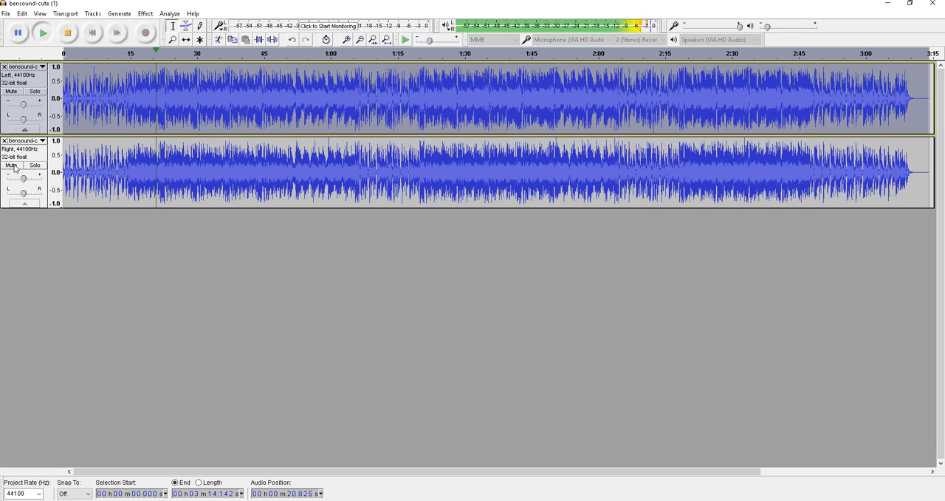
left_click(12, 92)
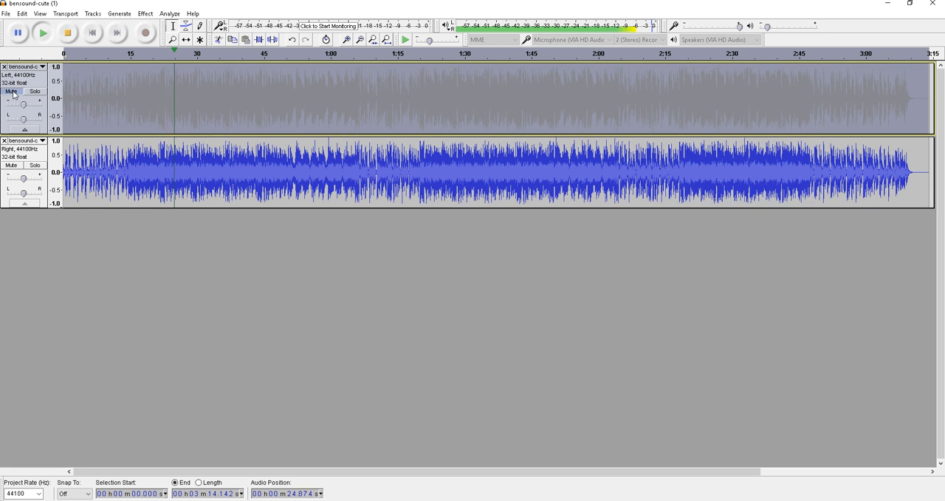
left_click(13, 92)
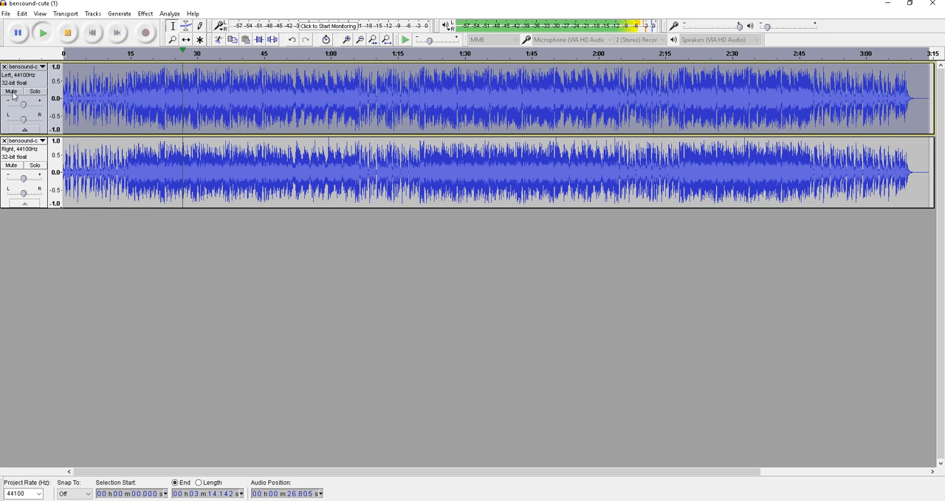
left_click(13, 166)
left_click(13, 166)
Step: Stop playback, play from about 30 seconds on the timeline, and return to playing from the start
left_click(24, 36)
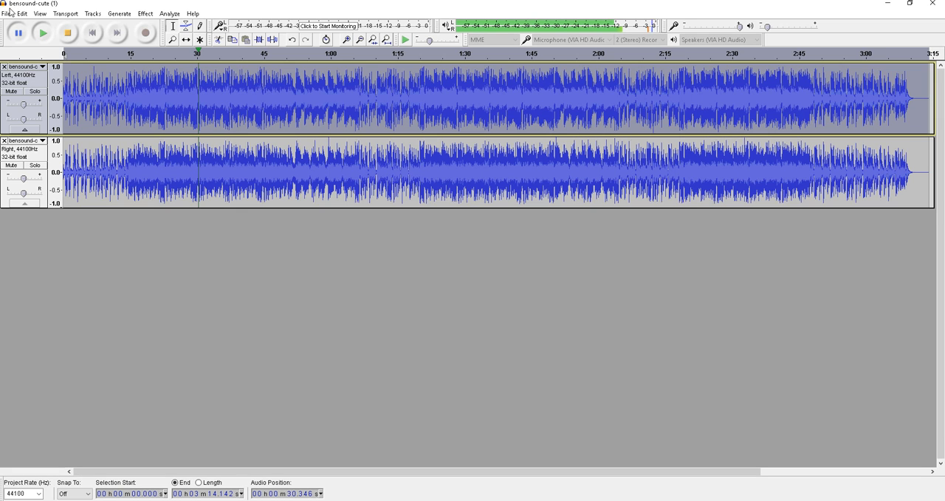
left_click(39, 34)
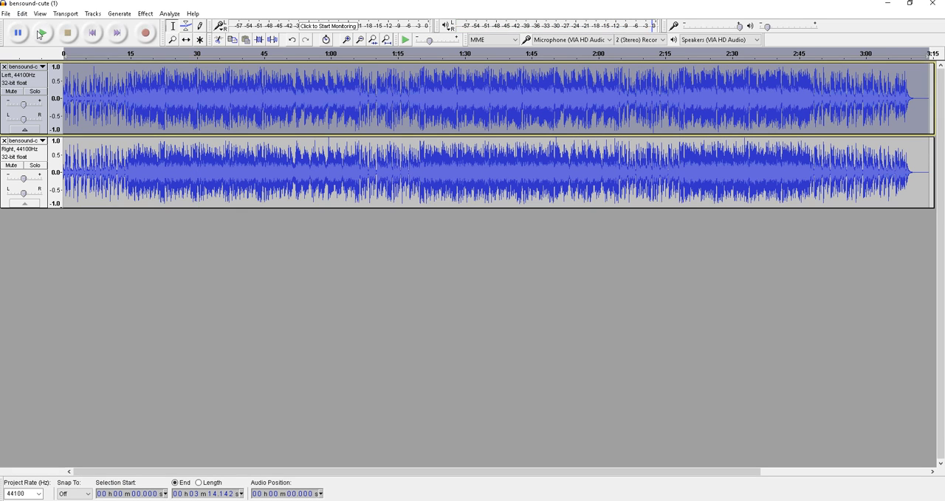
left_click(200, 62)
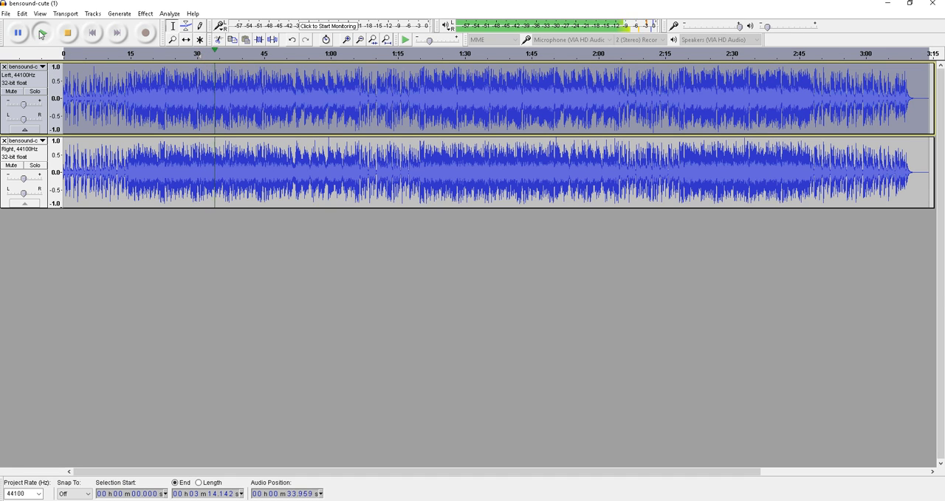
left_click(34, 48)
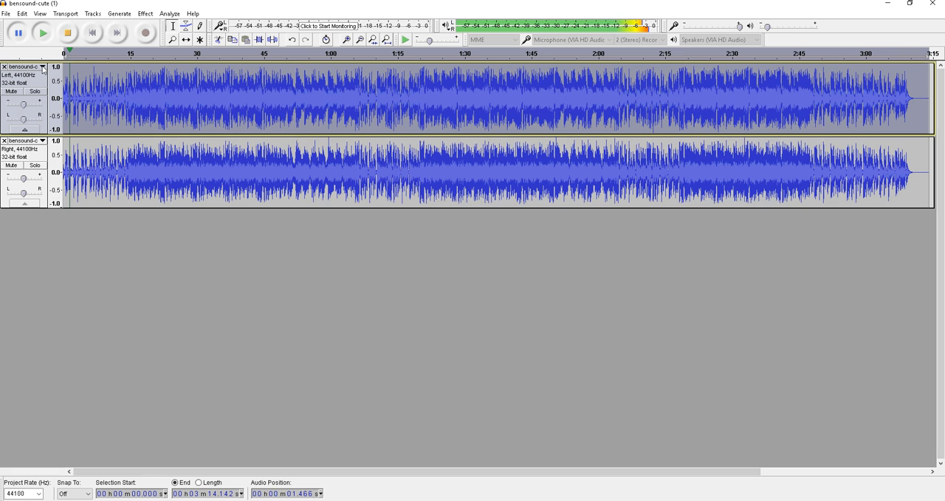
Step: Rejoin the split left-channel and right-channel tracks into a single stereo track
left_click(42, 141)
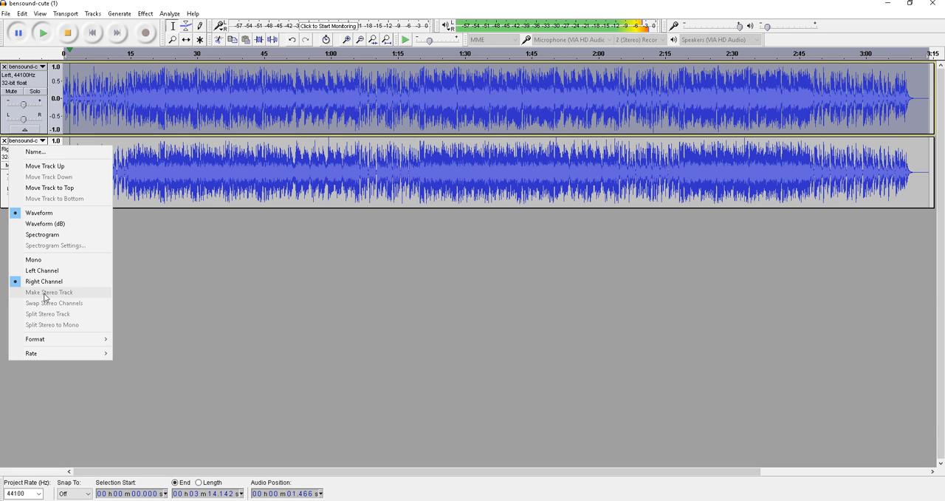
left_click(43, 140)
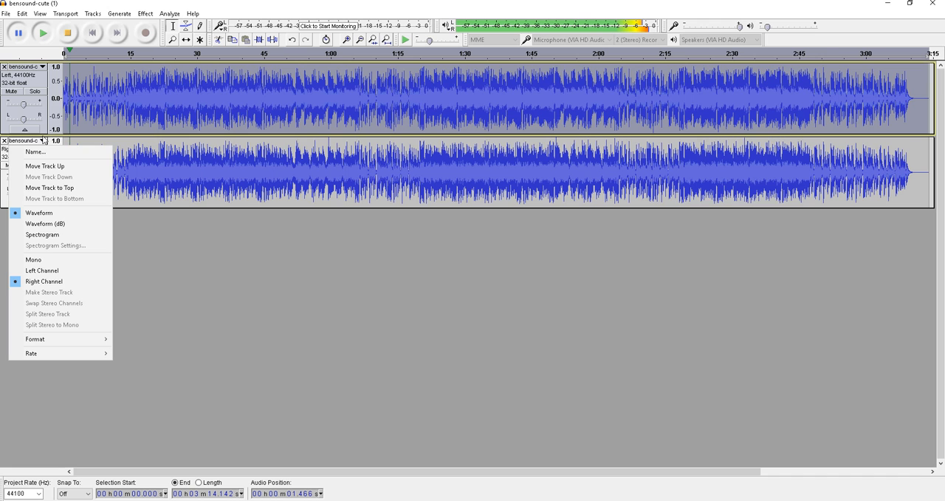
left_click(43, 66)
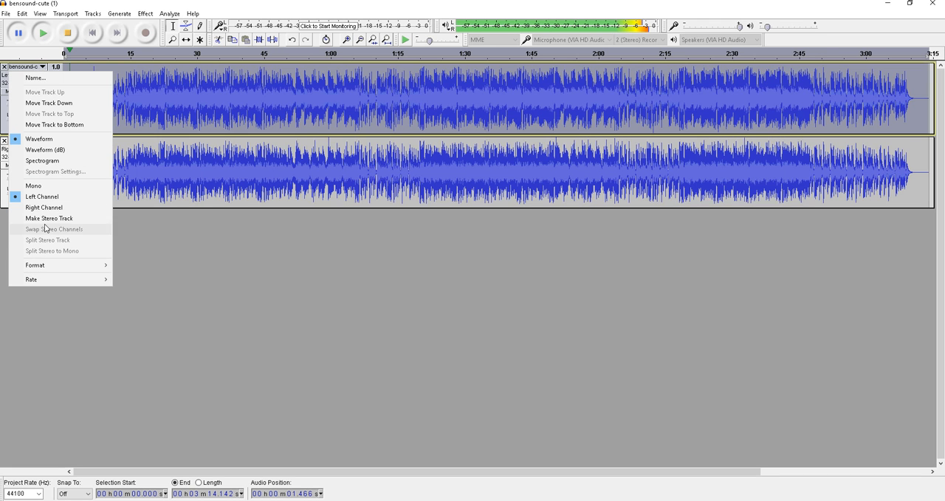
left_click(44, 217)
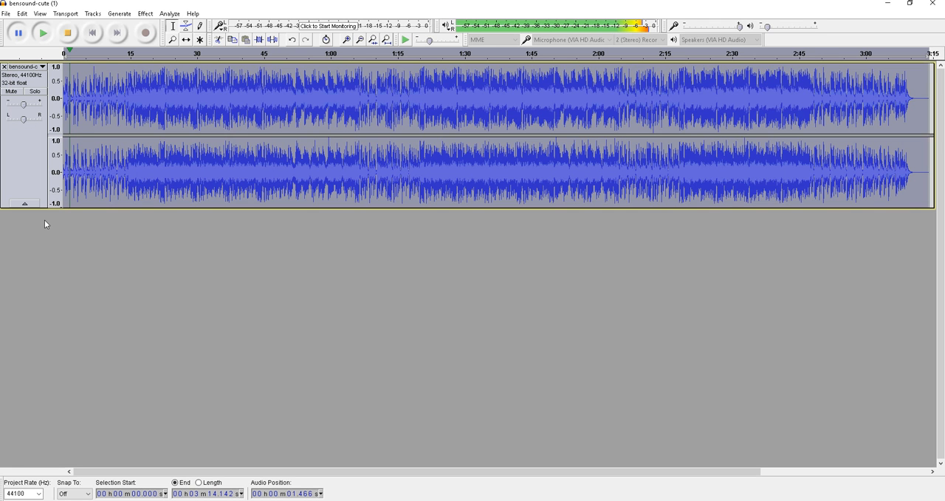
Step: Play the rejoined stereo track from about 35.6 seconds and stop playback
left_click(223, 151)
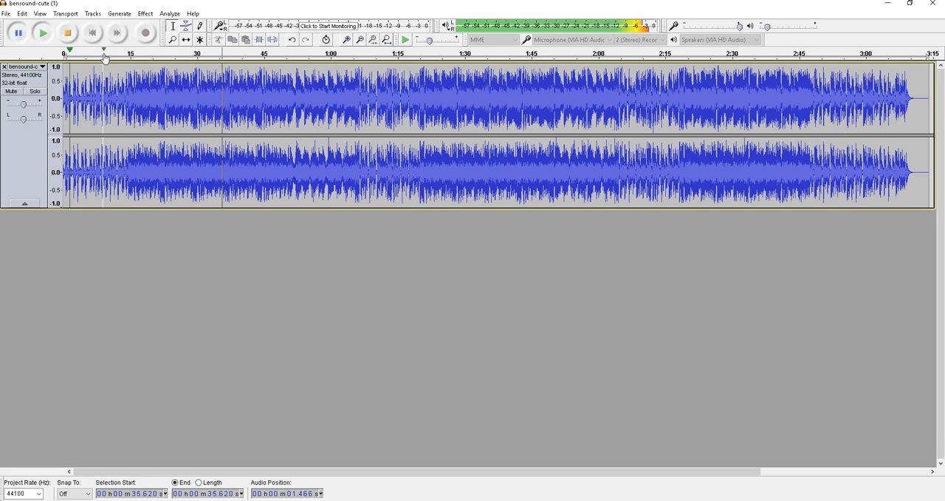
left_click(42, 34)
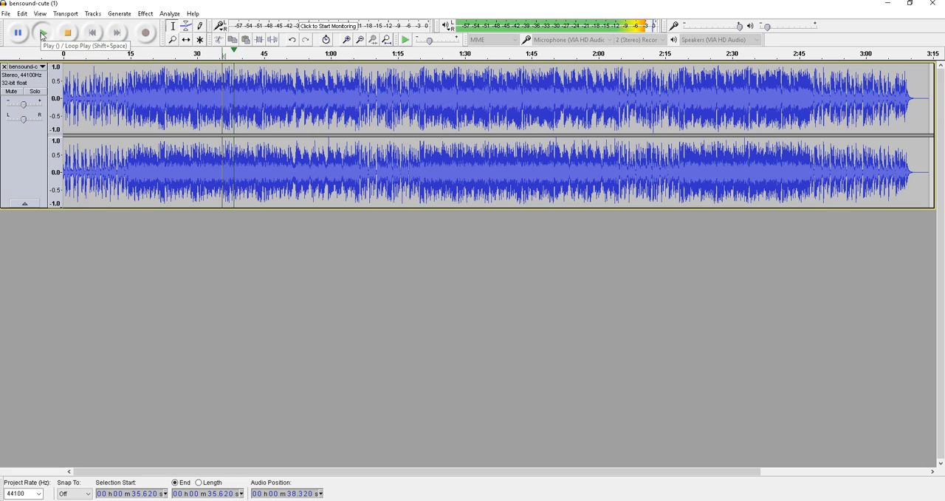
left_click(42, 34)
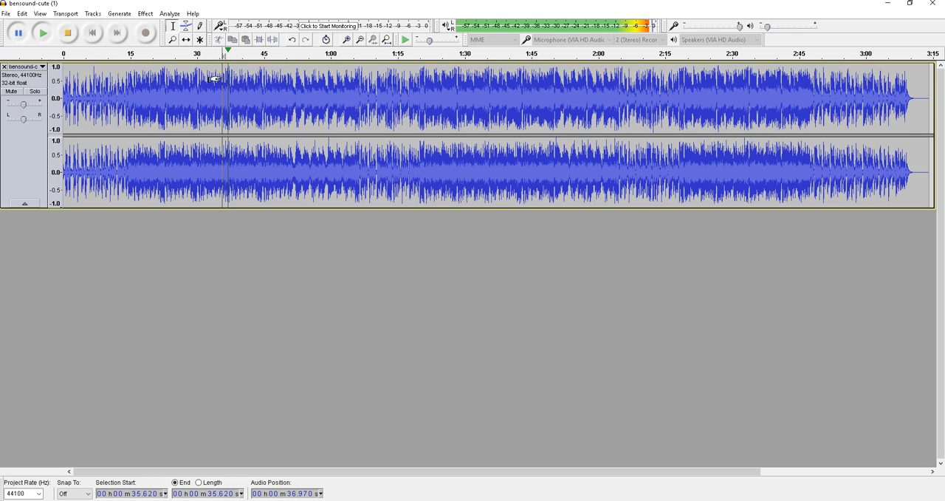
left_click(348, 41)
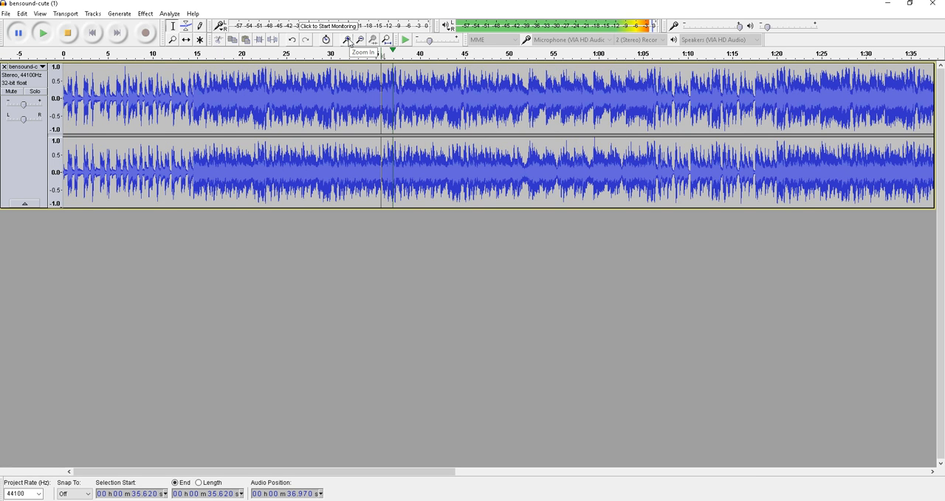
left_click(349, 40)
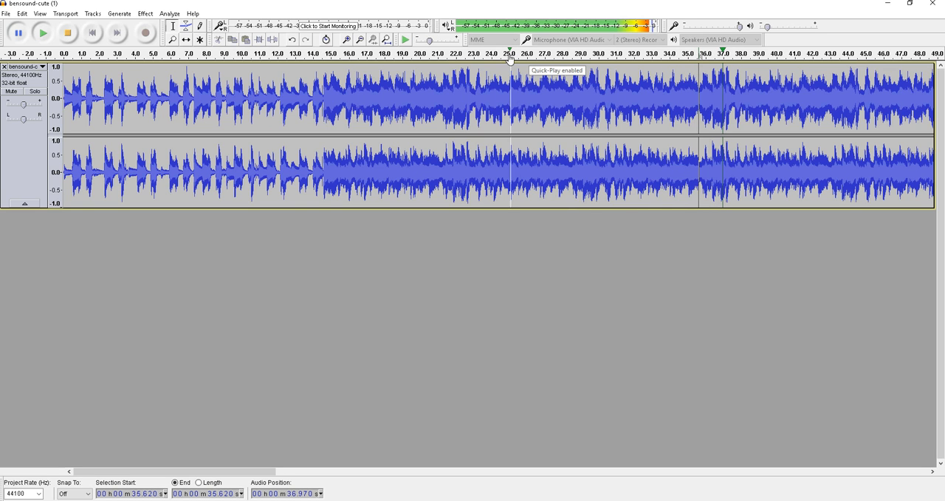
left_click(475, 59)
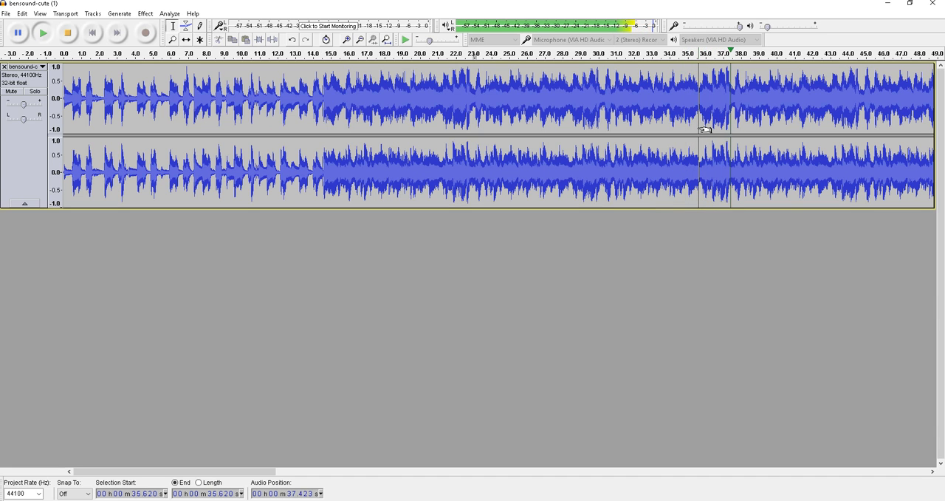
key("space")
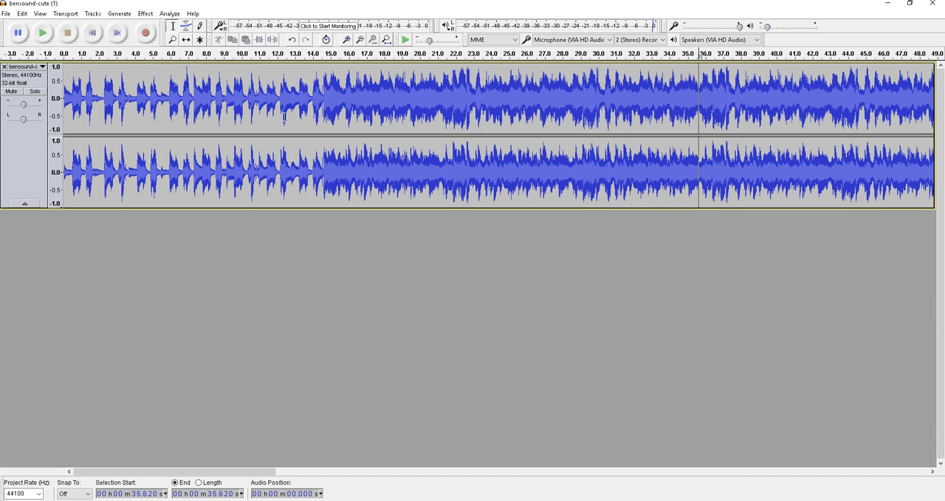
Step: Listen to the track from about 14.7 seconds, and again from about 23.1 seconds, stopping playback each time
left_click(325, 100)
key("space")
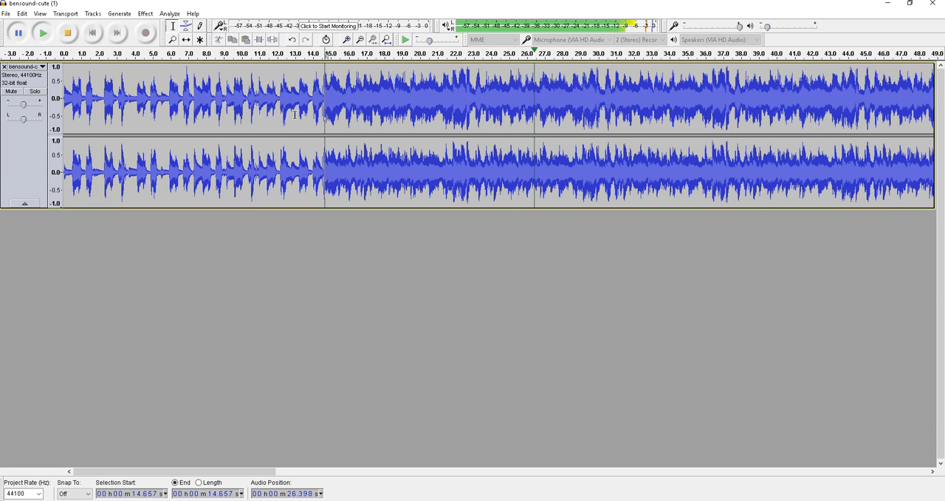
left_click(322, 69)
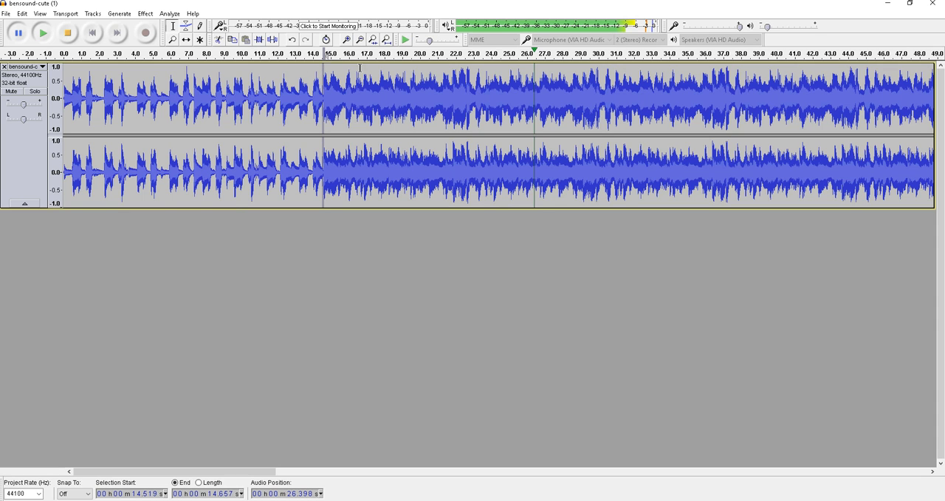
left_click(474, 91)
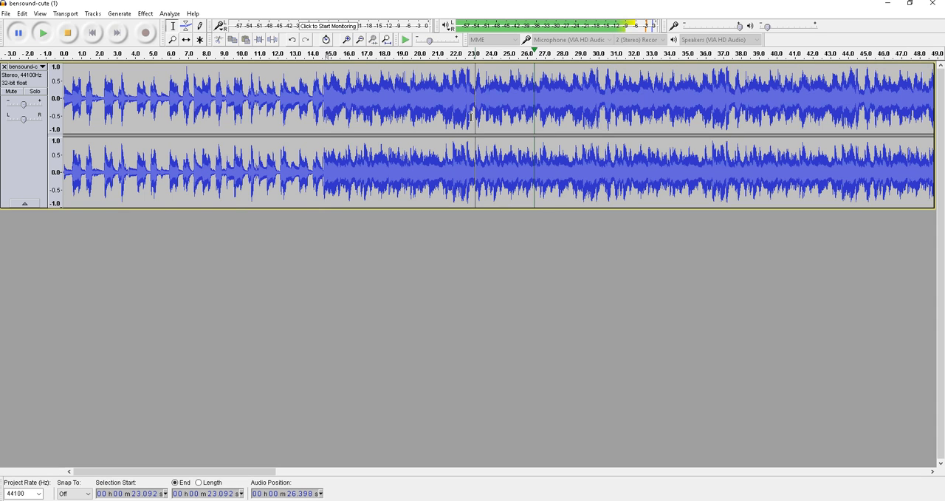
key("space")
key("space")
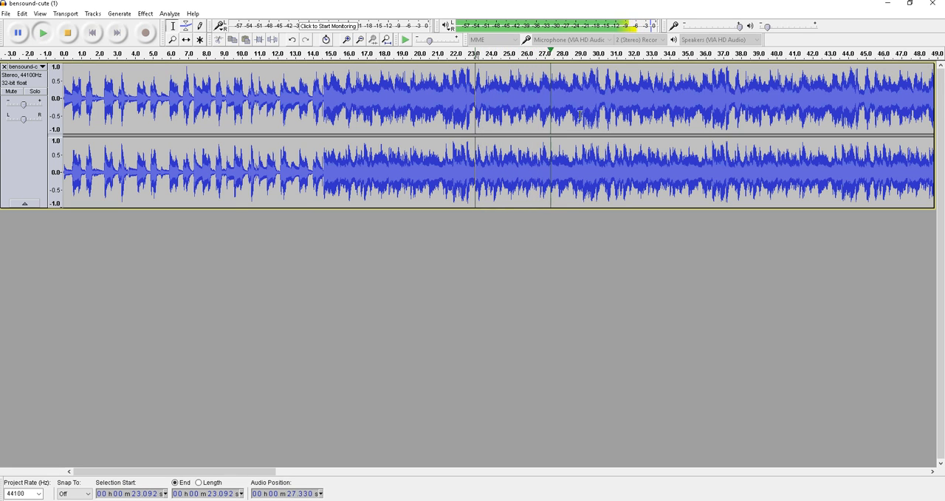
key("space")
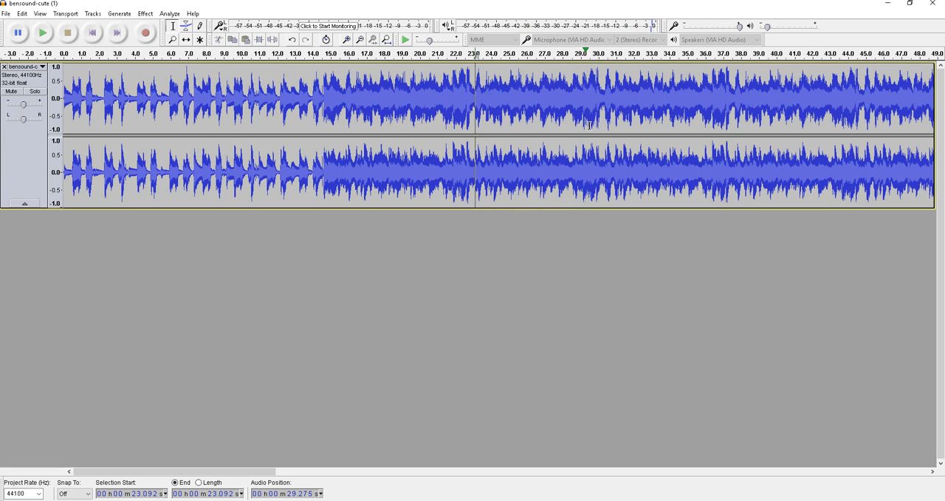
Step: Listen to the track from about 29.1 seconds and from about 36.4 seconds to find where a section begins
left_click(583, 89)
key("space")
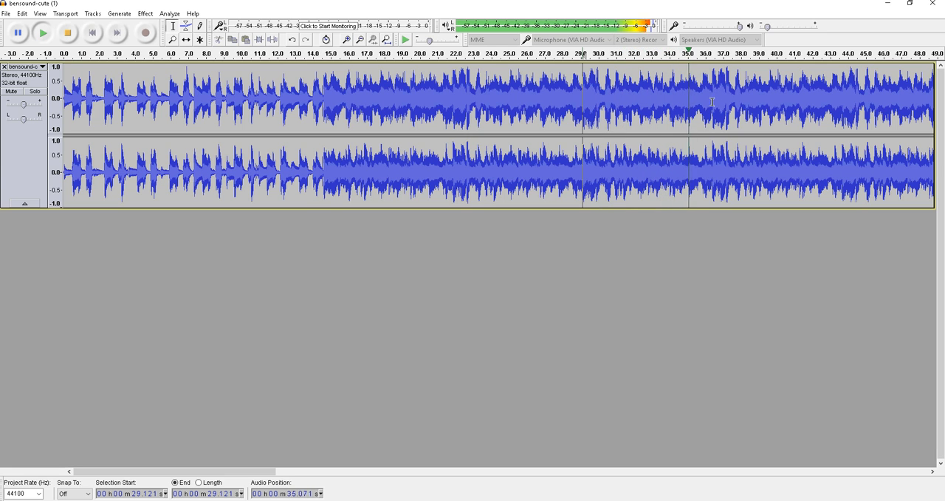
key("space")
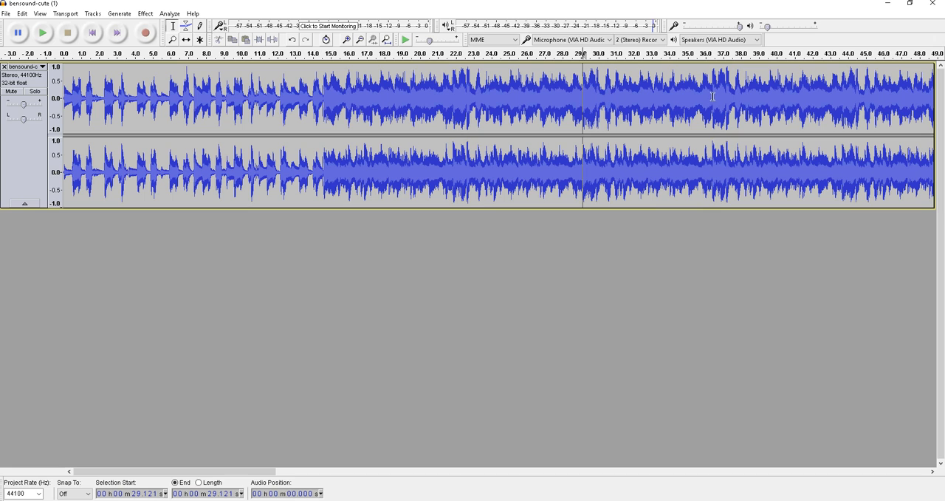
left_click(713, 96)
key("space")
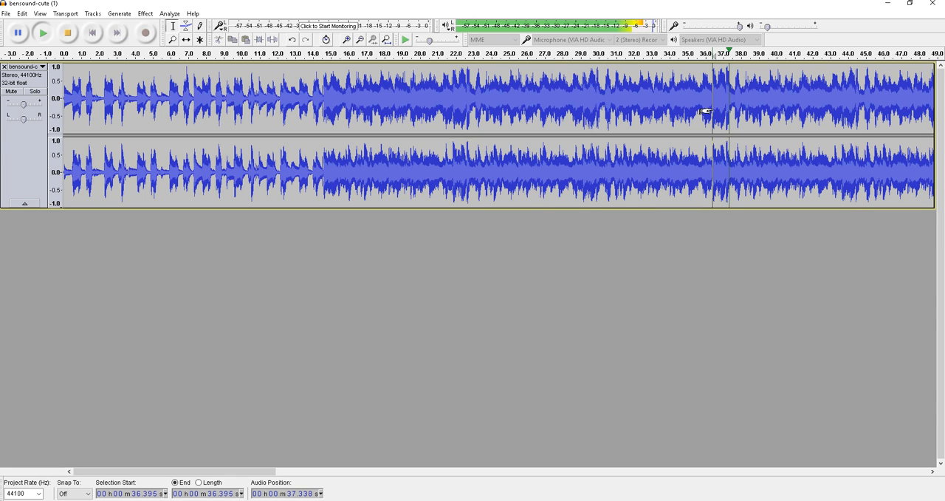
key("space")
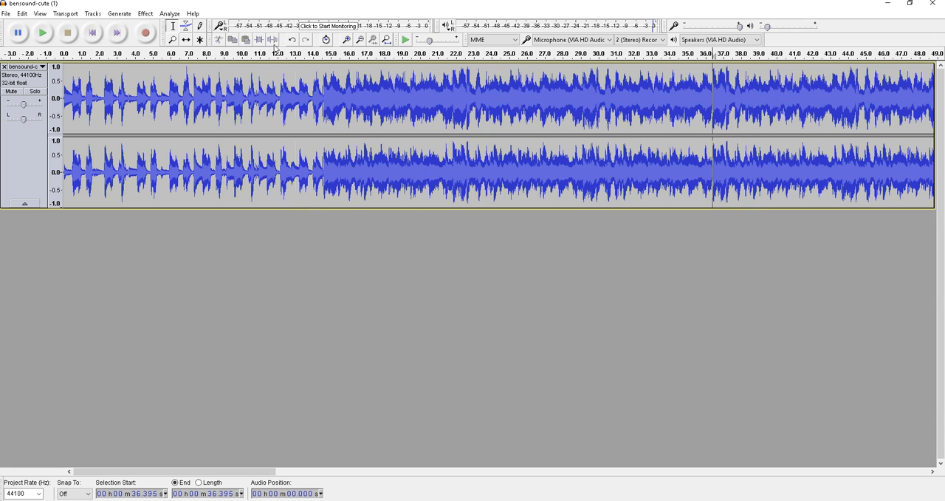
Step: Select and play the audio from about 36.4 to 54.0 seconds, and shorten the selection to end at about 50.2 seconds
left_click(360, 42)
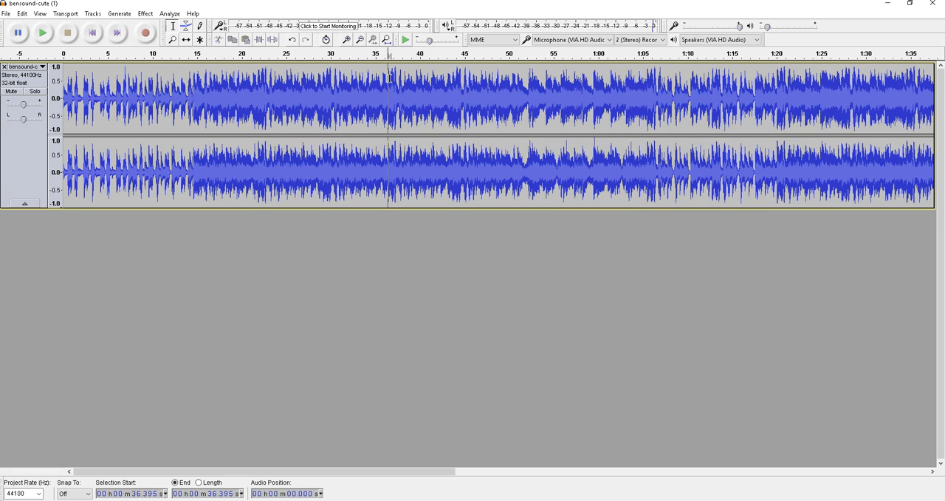
left_click_drag(387, 70, 537, 71)
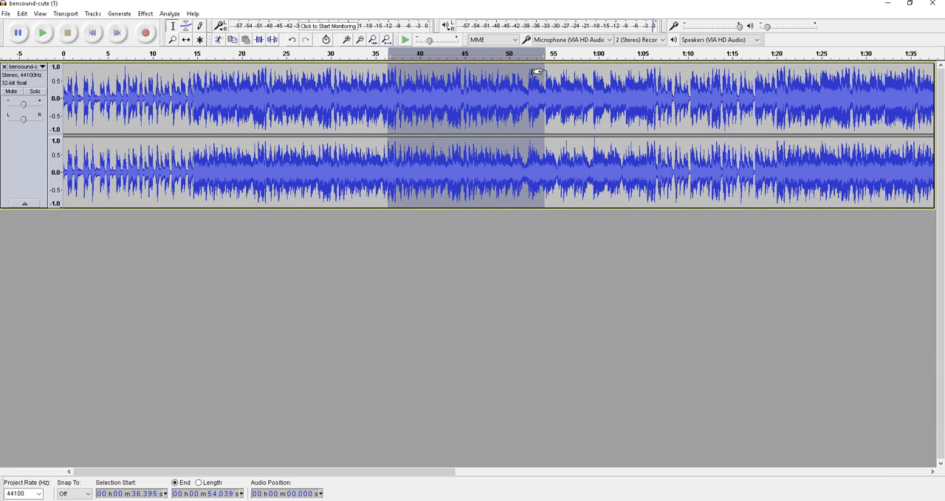
key("space")
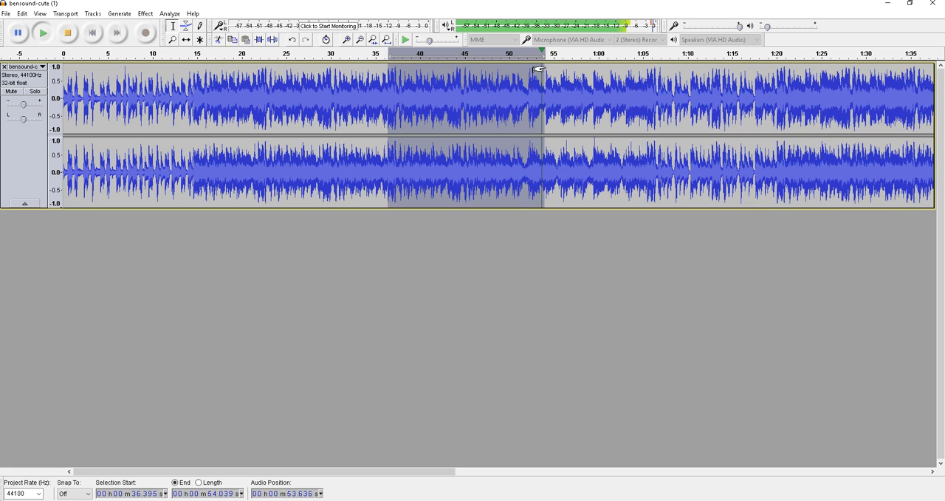
left_click_drag(543, 70, 503, 70)
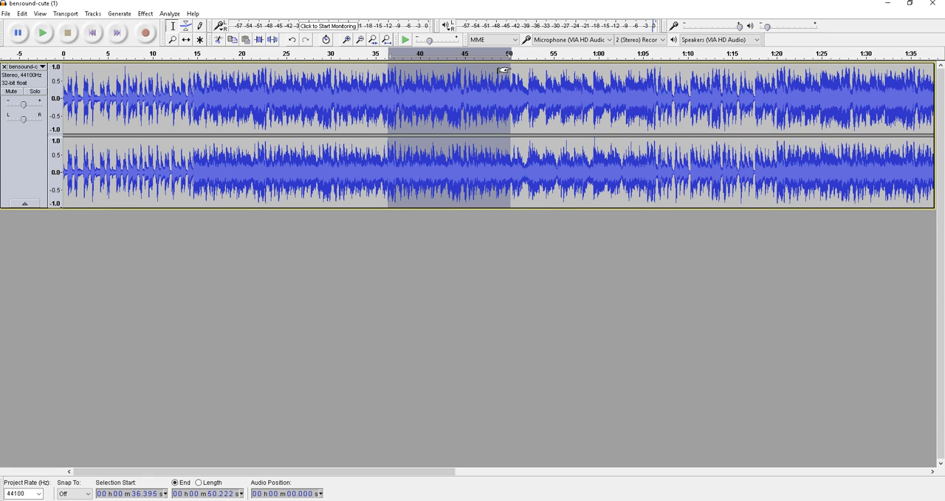
key("space")
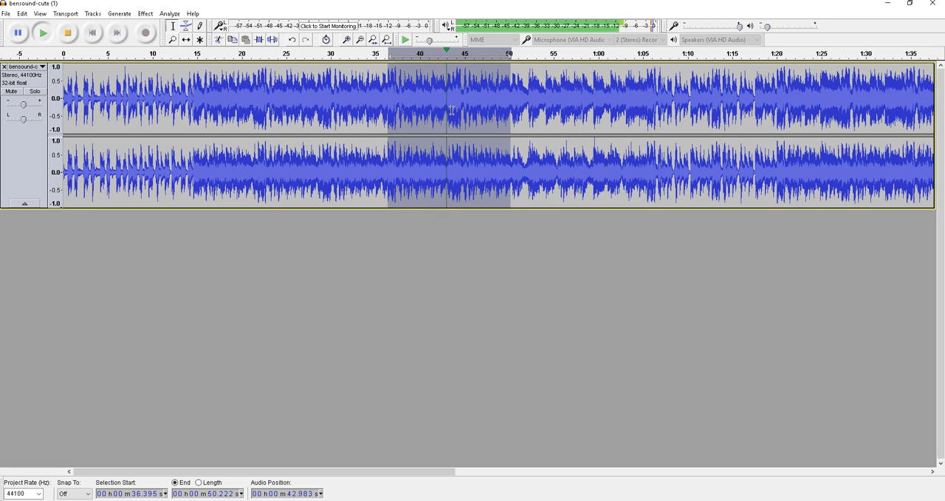
Step: Select the section from about 36.5 to 43.5 seconds in the stereo track, playing it to check its boundaries
left_click(455, 87)
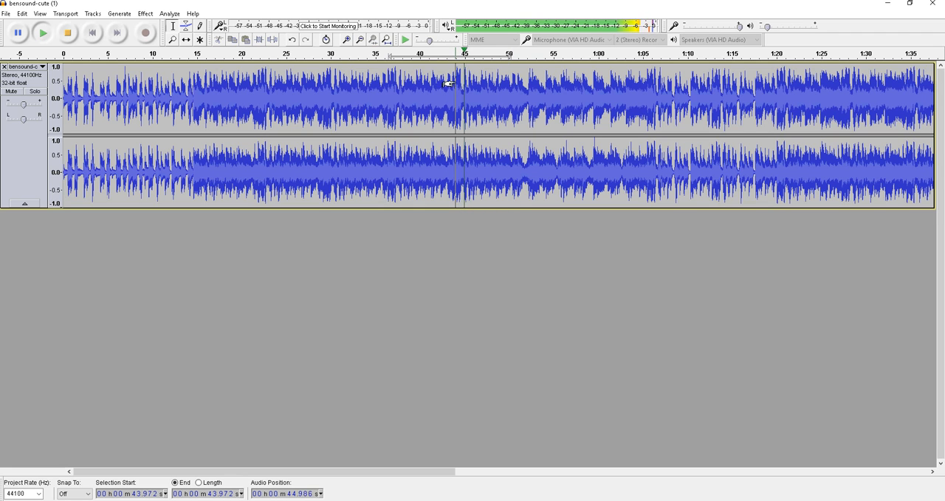
left_click(388, 57)
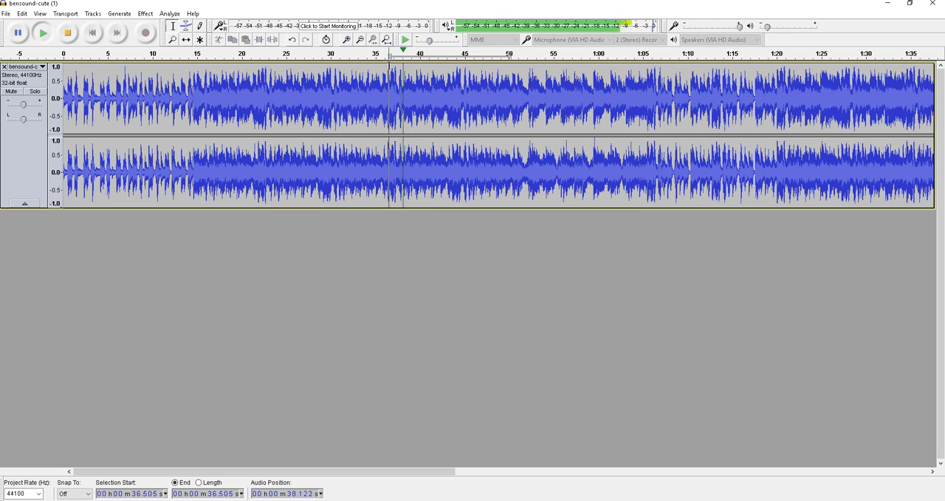
left_click_drag(389, 65, 449, 72)
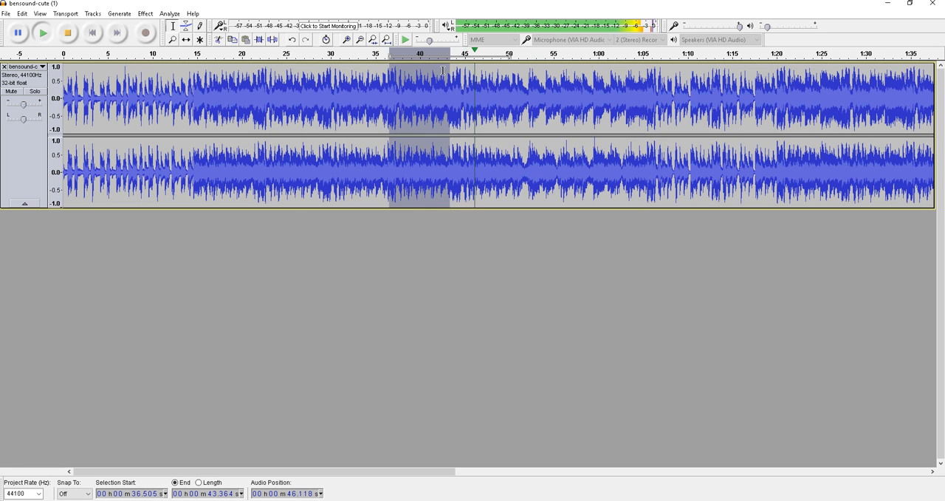
key("space")
key("space")
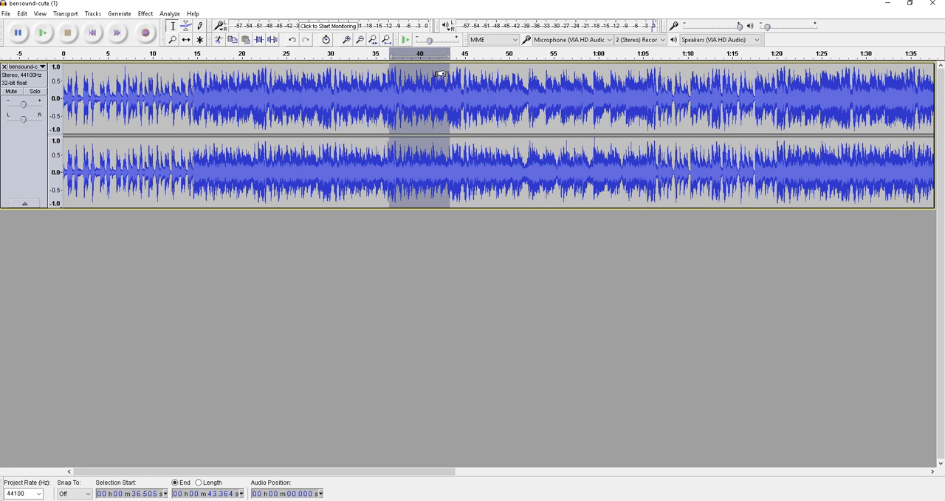
left_click_drag(441, 74, 452, 74)
Step: Apply the Echo effect to the selected section with a delay time of 1 second and a decay factor of 0.5
left_click(348, 40)
left_click(360, 40)
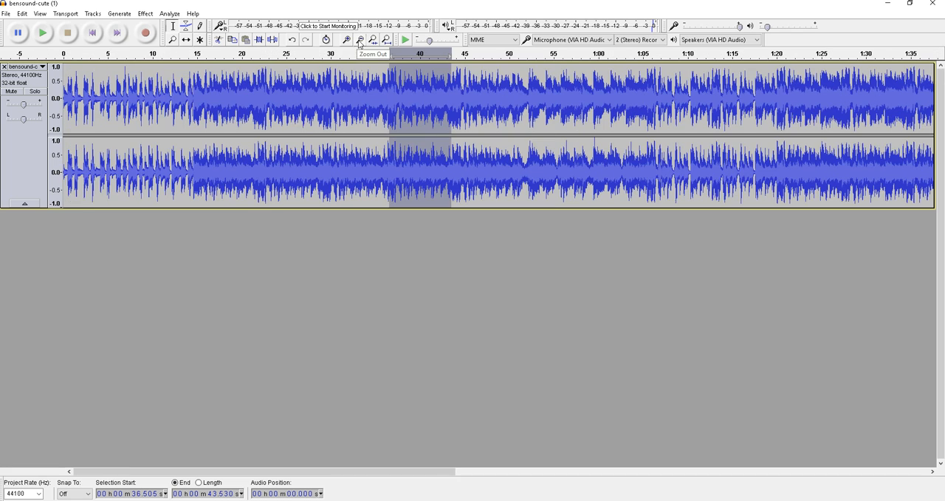
left_click(347, 40)
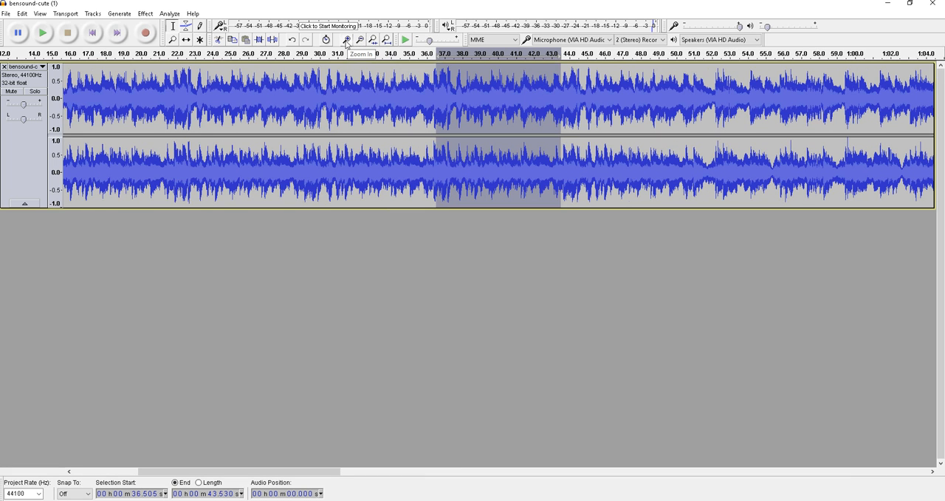
left_click(347, 40)
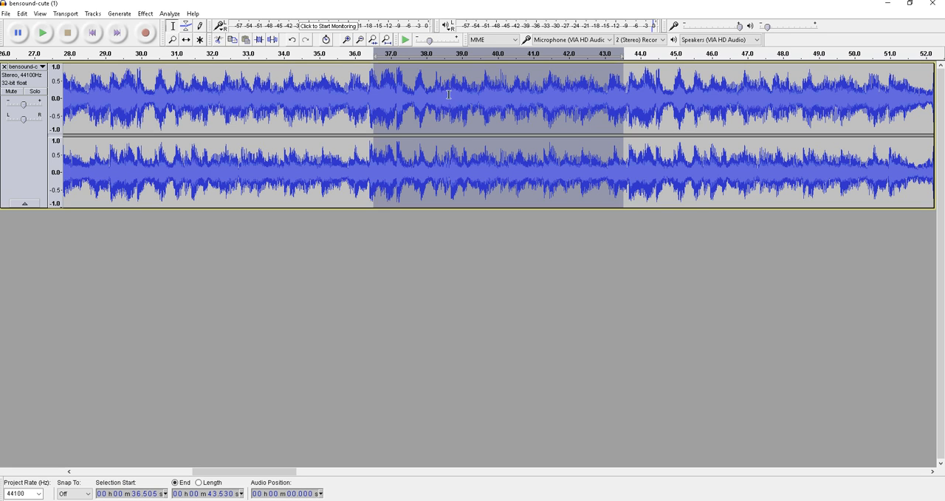
left_click(145, 14)
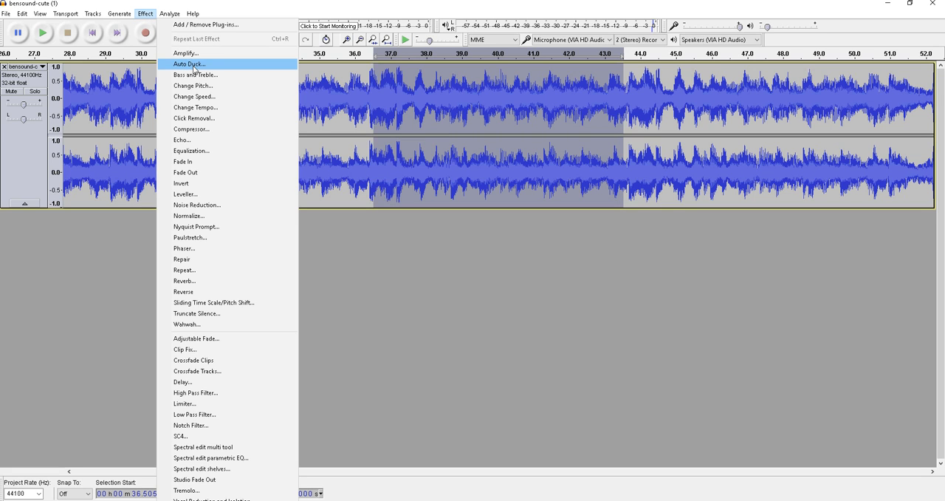
left_click(216, 144)
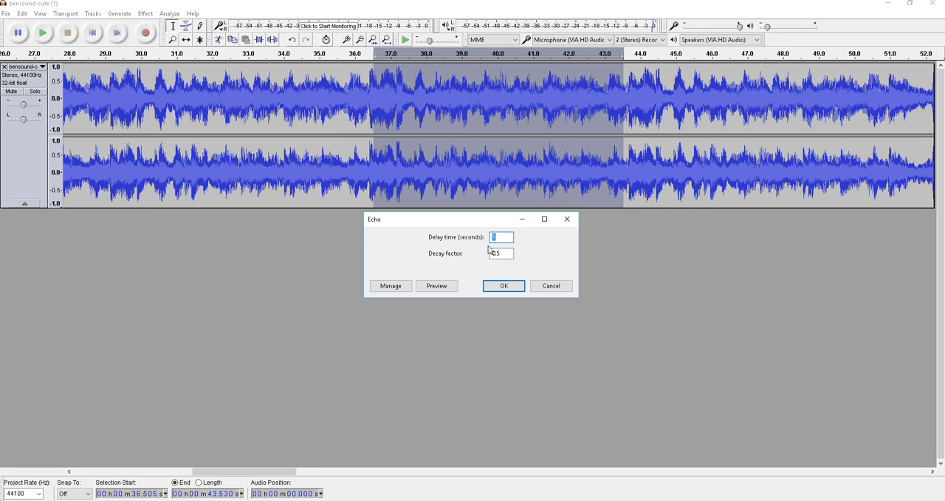
left_click(496, 287)
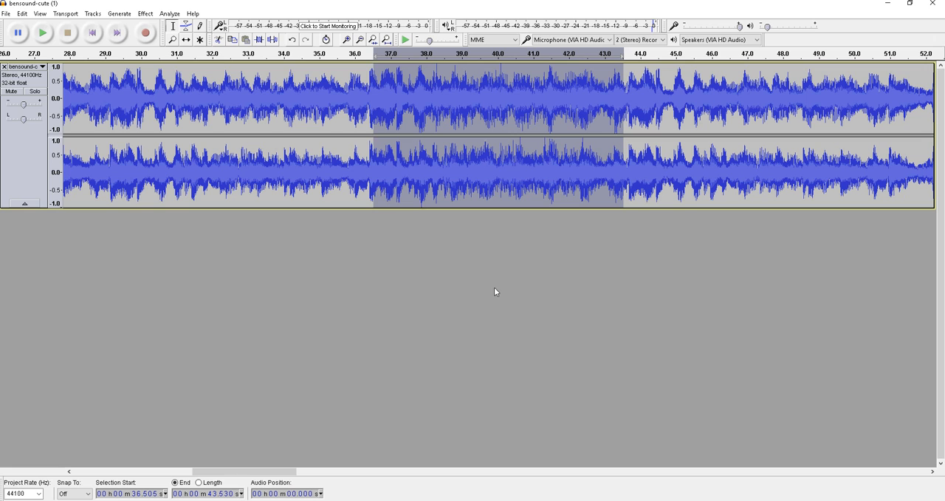
Step: Listen to the echoed section twice, lowering the play-at-speed setting slightly in between, and undo the Echo effect
key("space")
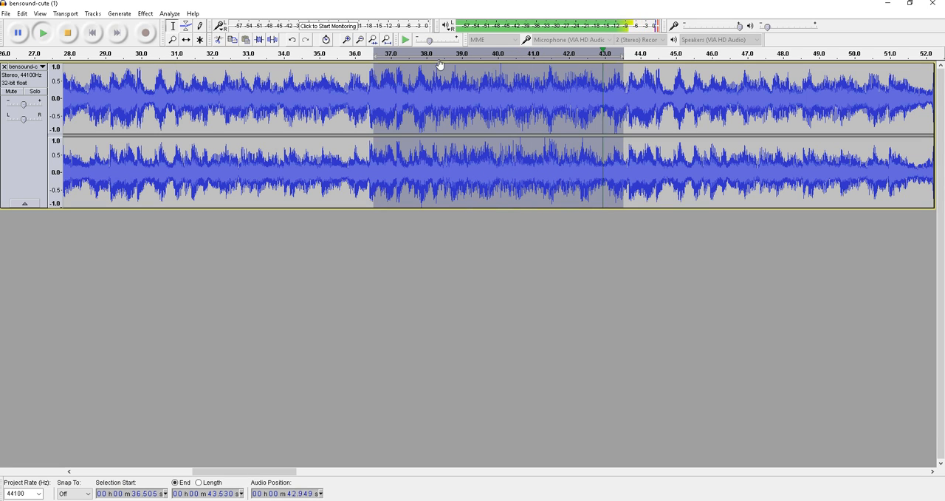
left_click_drag(429, 43, 425, 47)
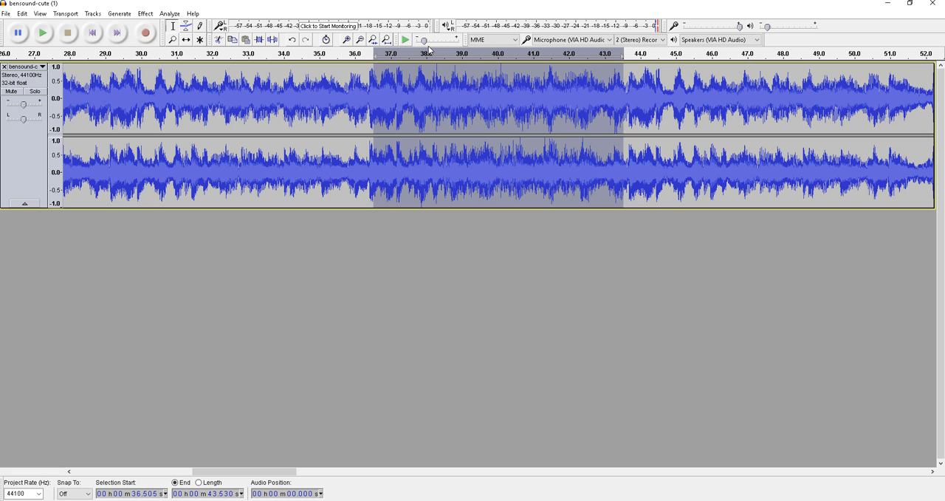
left_click(43, 33)
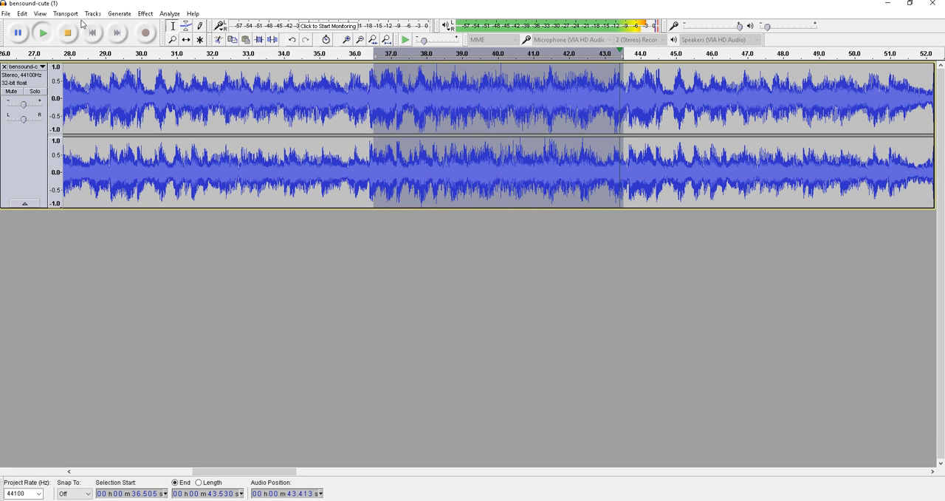
left_click(22, 13)
left_click(28, 27)
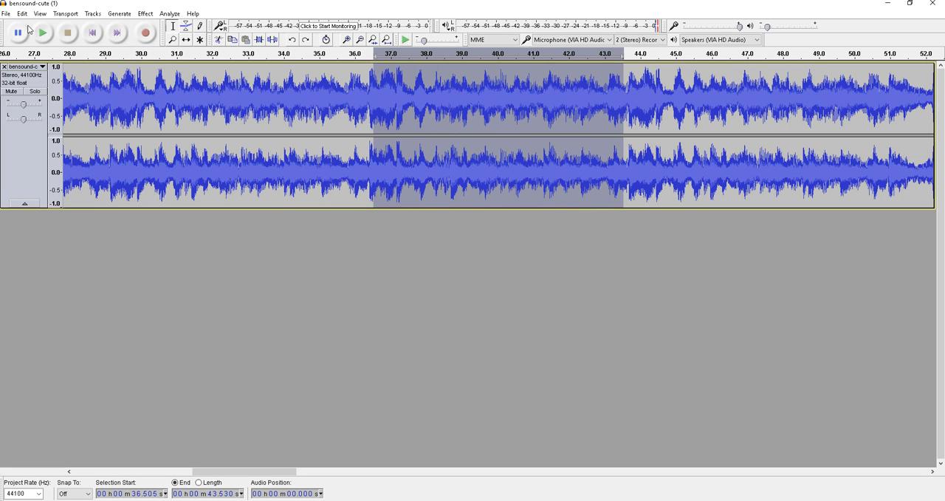
Step: Apply the Fade In effect to the selected section from about 36.5 to 43.5 seconds and play it
left_click(146, 13)
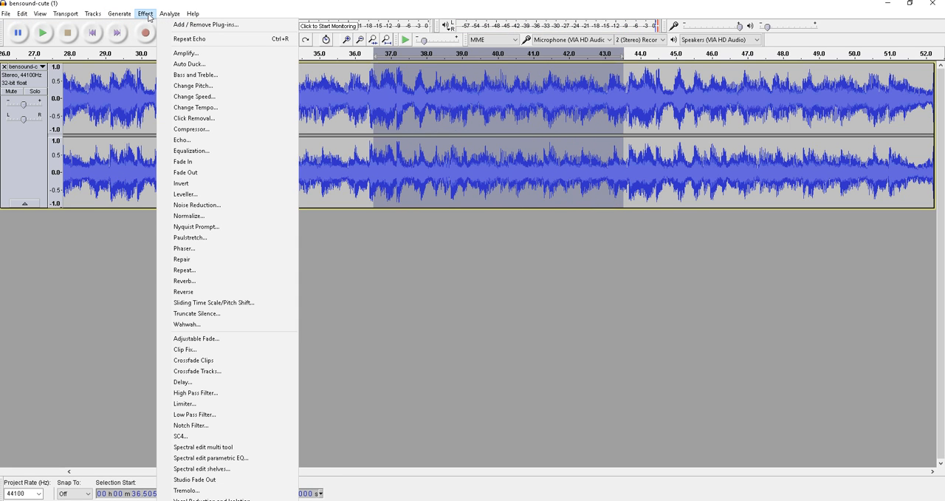
left_click(230, 172)
key("space")
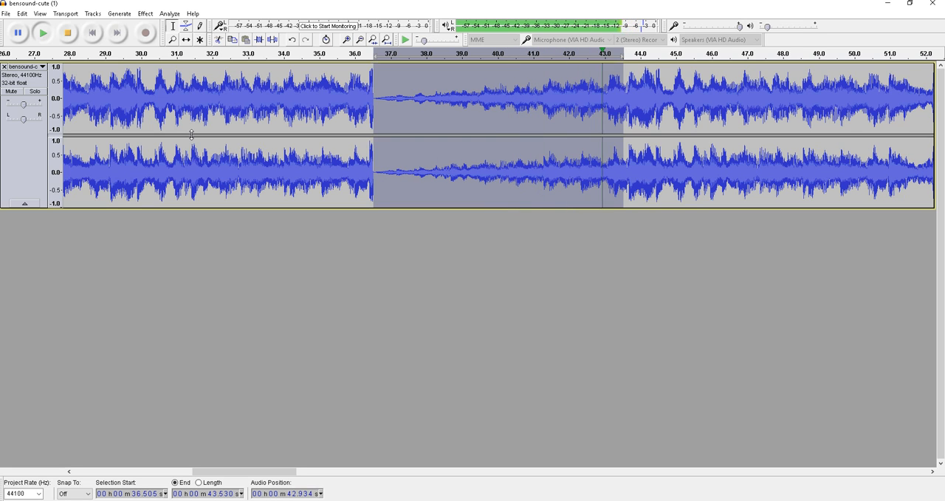
Step: Undo the Fade In on the selected section
left_click(26, 14)
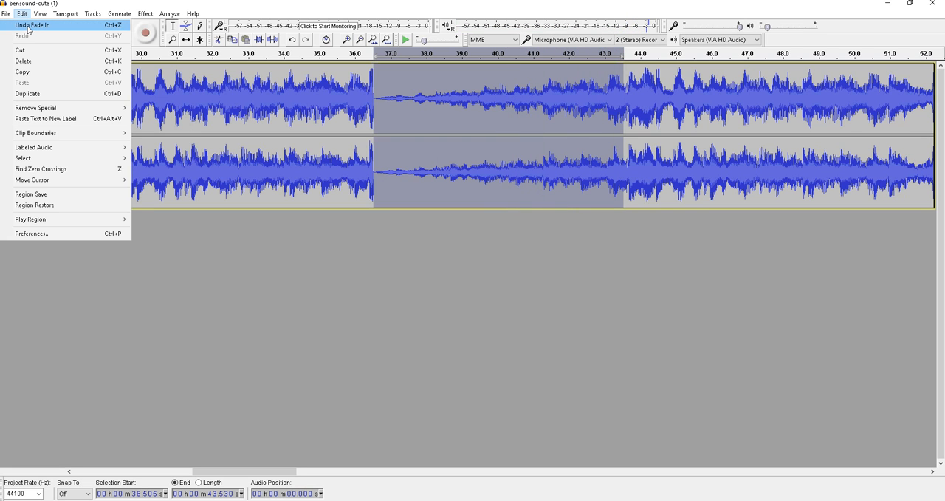
mouse_move(152, 15)
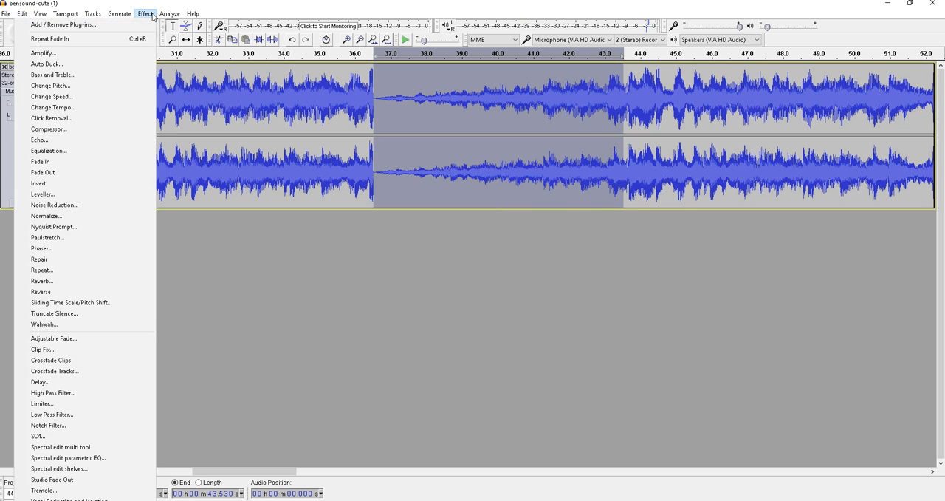
left_click(36, 24)
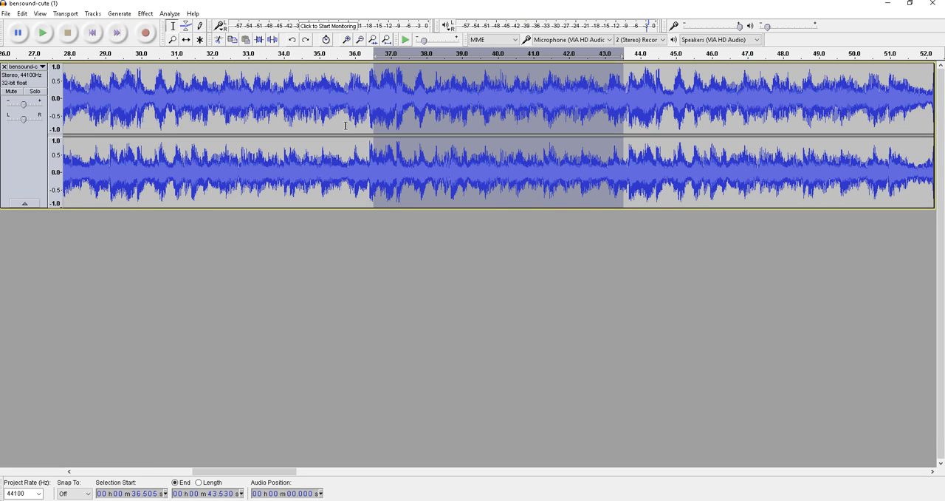
Step: Apply the Wahwah effect to the selected section with its preset values, including 70% depth, resonance 2.5 and -6.0 dB output gain
left_click(140, 15)
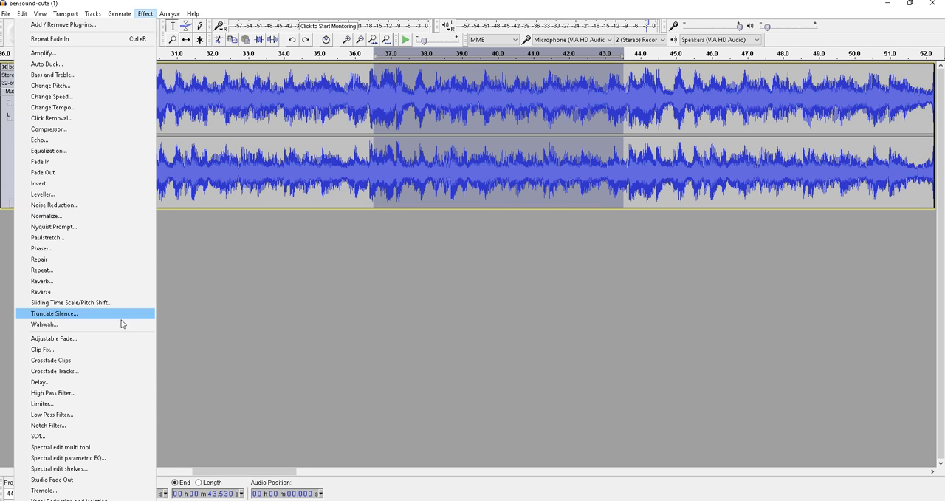
left_click(120, 325)
left_click(613, 312)
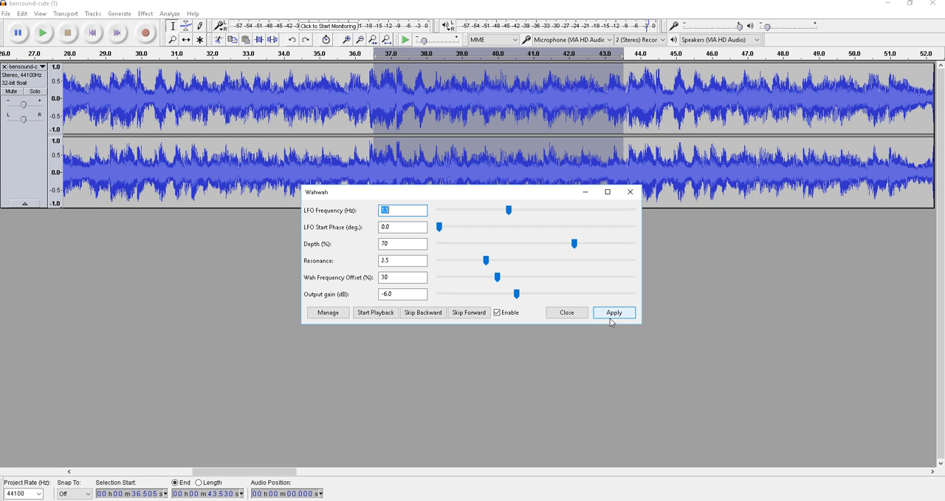
key("Return")
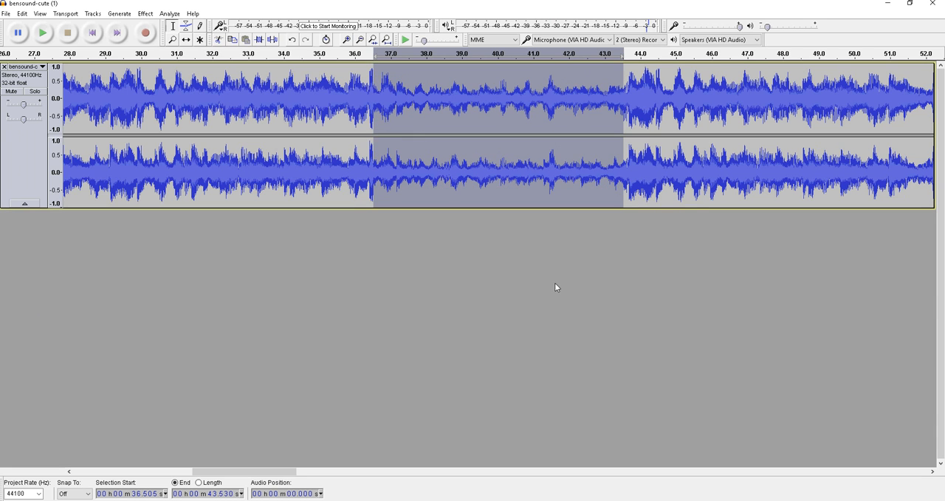
Step: Play the track from near the start of the selected section, replay the selection, and undo the Wahwah effect
left_click(382, 61)
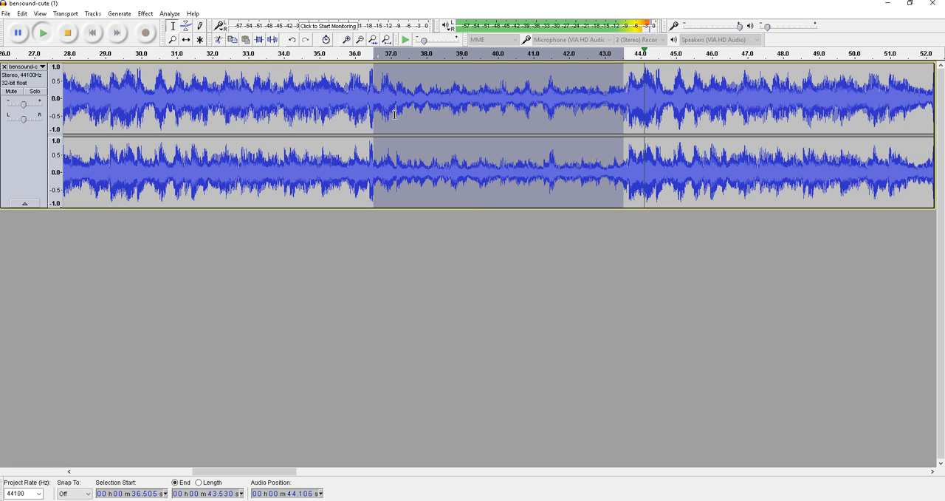
left_click(43, 34)
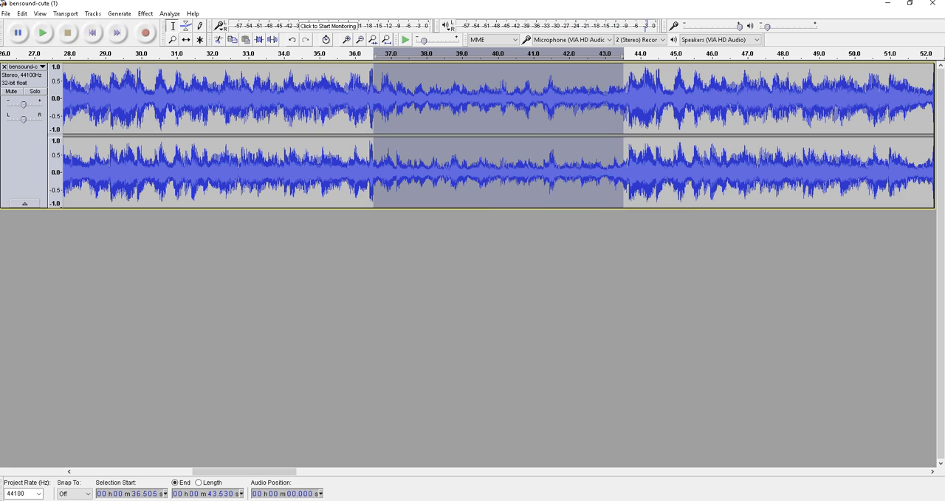
left_click(23, 14)
left_click(30, 22)
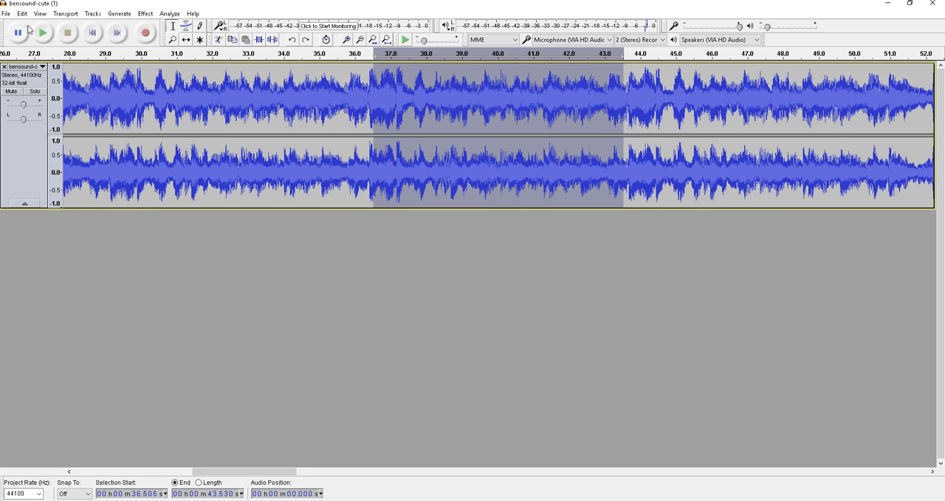